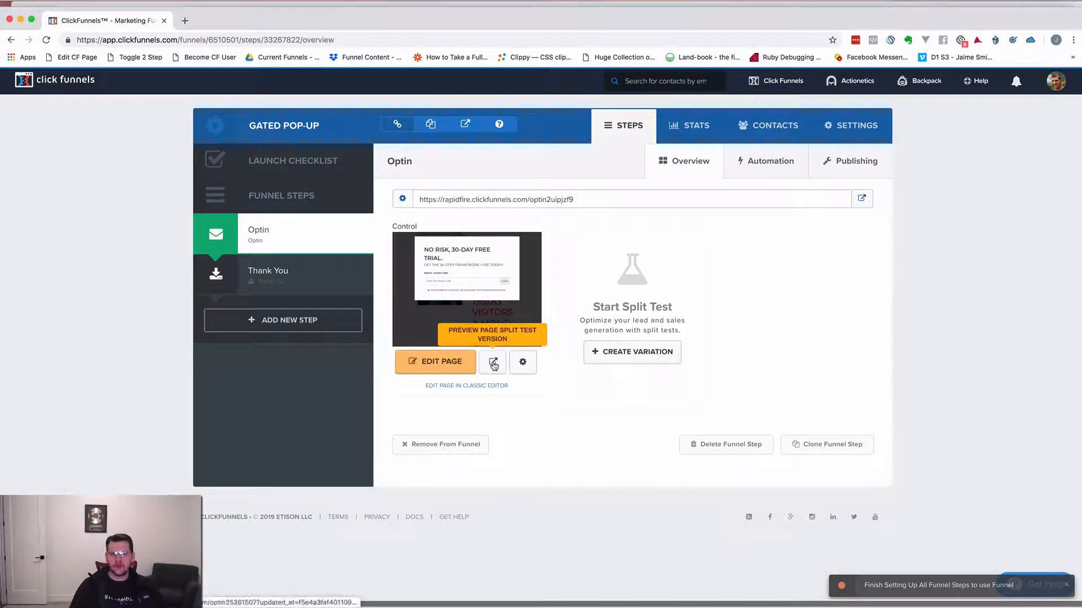
Preview the Optin page and test its gated pop-up with the special access code, reopening it through "watch now" to unlock it again
click(494, 364)
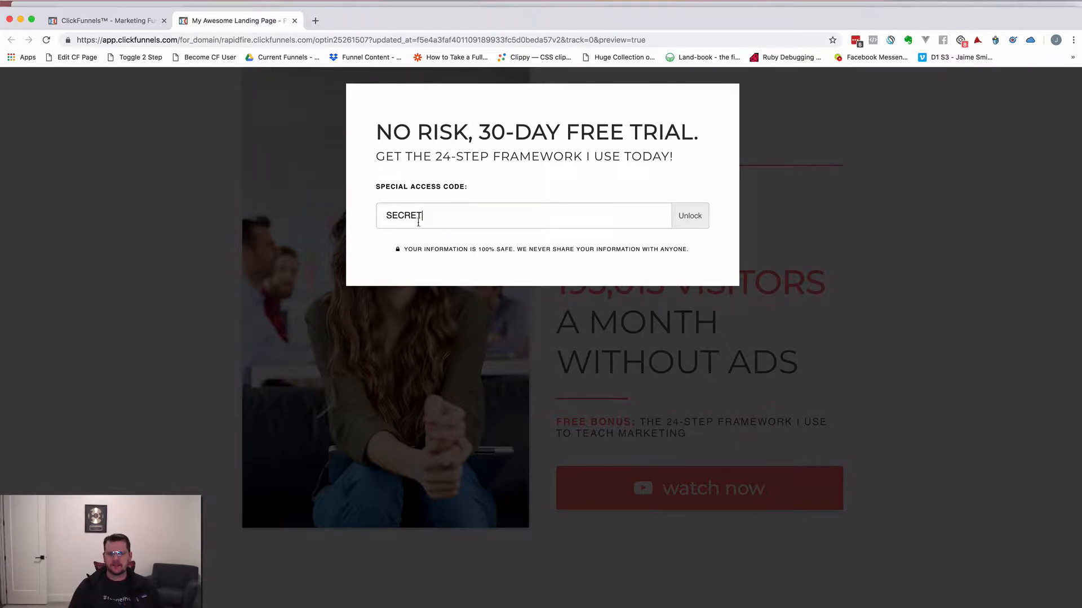
click(693, 220)
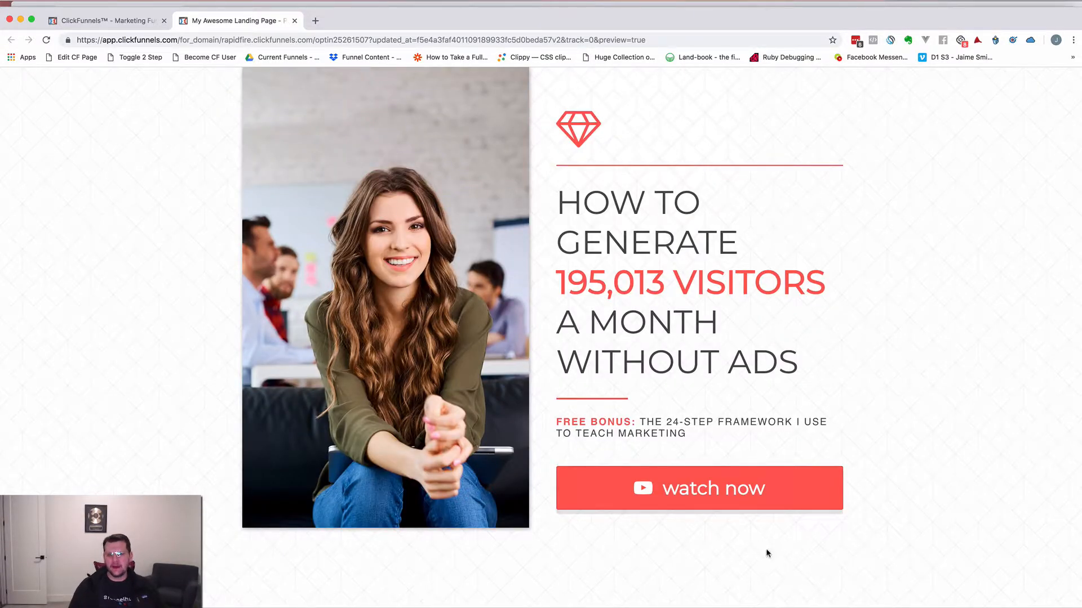
click(692, 500)
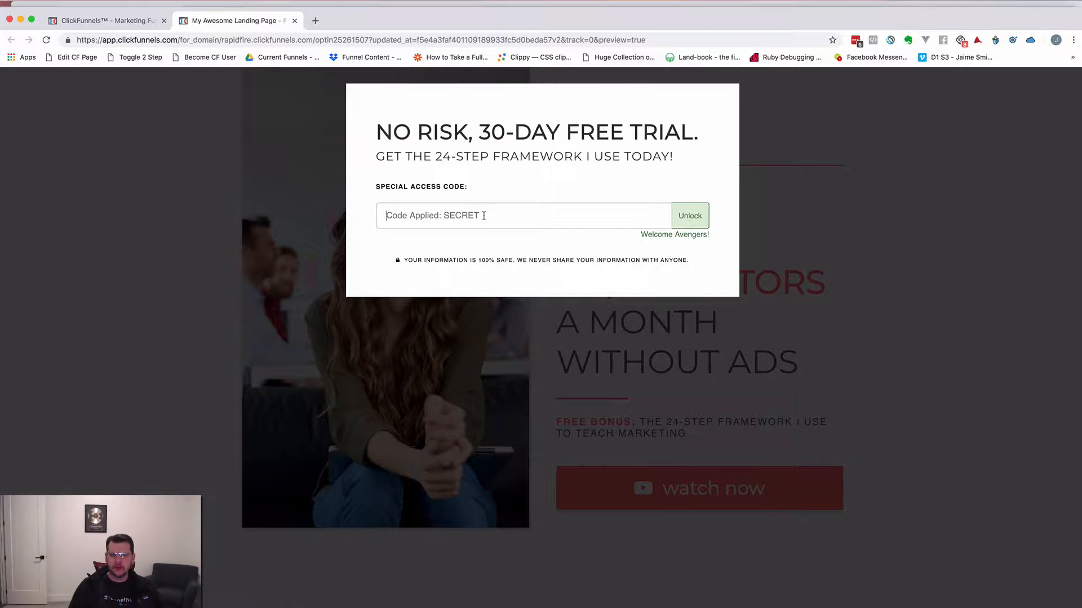
text(SECRET)
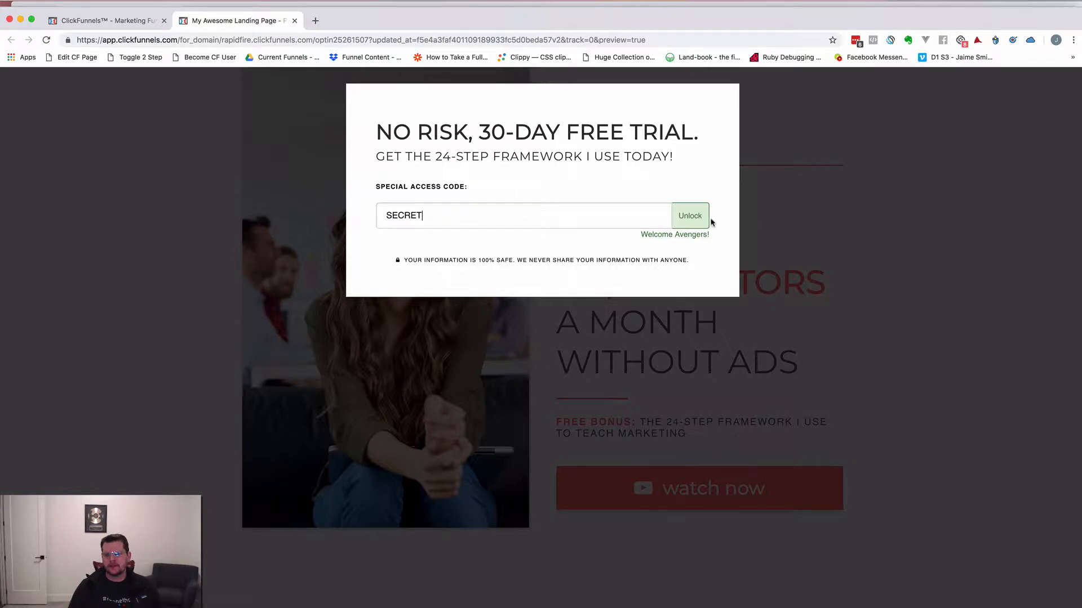
click(706, 221)
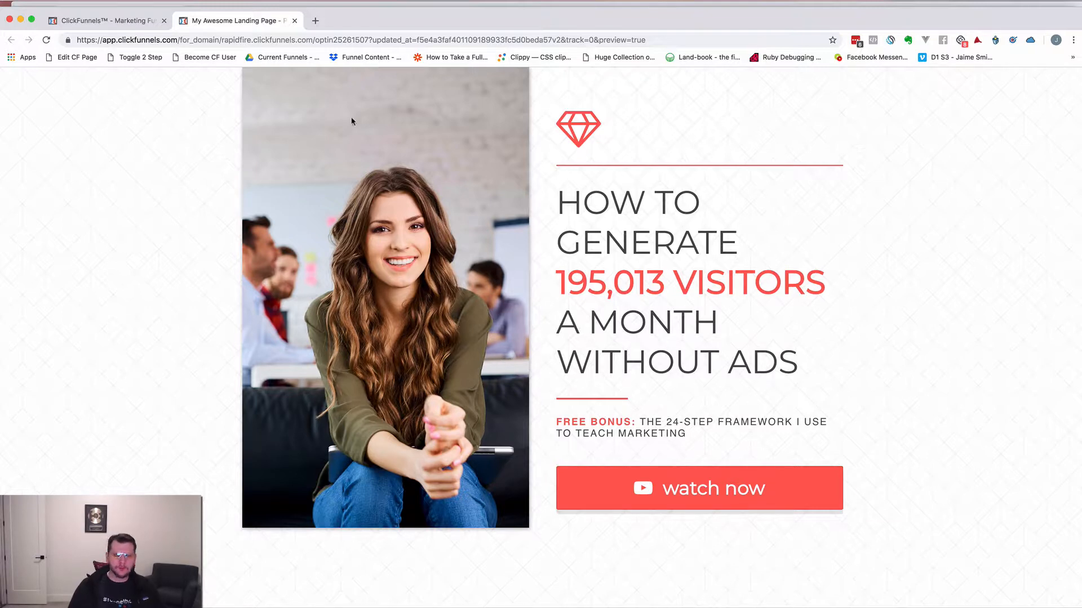
Return to the GATED POP-UP funnel's Optin step and open its control page in the page editor
click(99, 22)
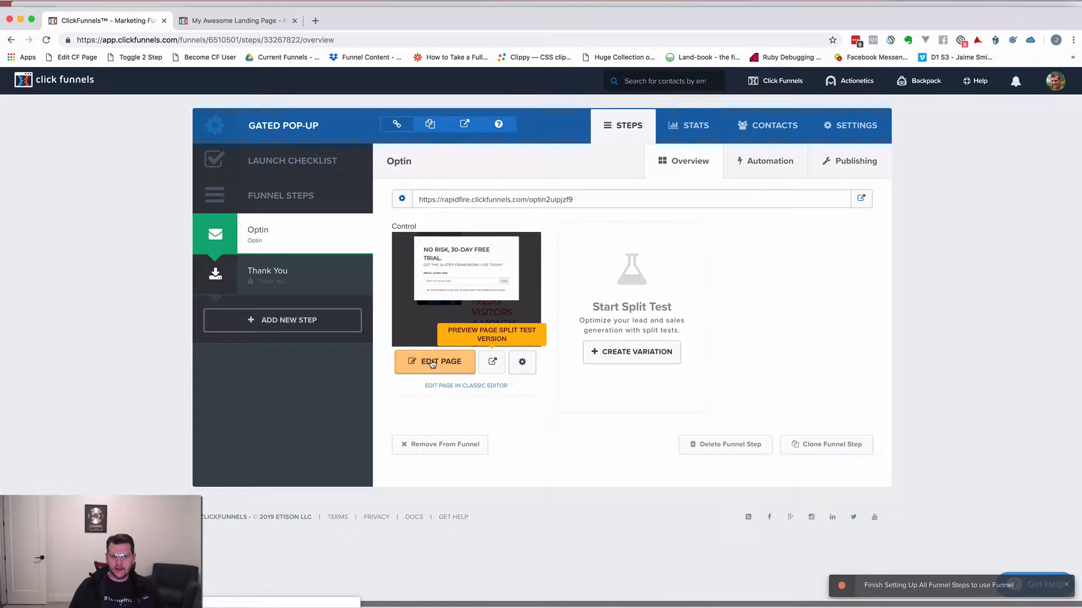
click(431, 363)
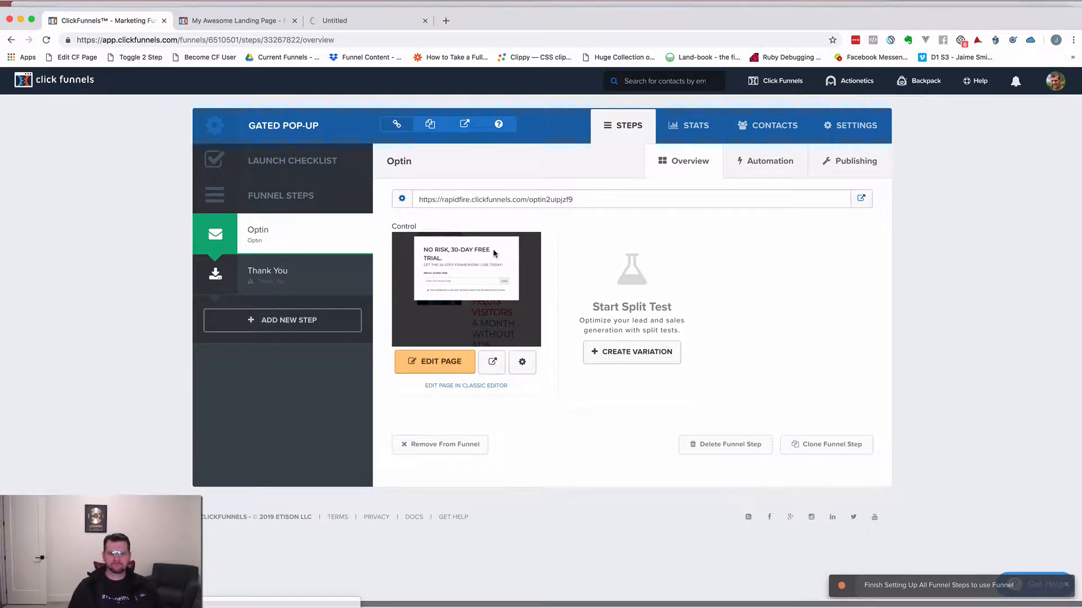
click(381, 22)
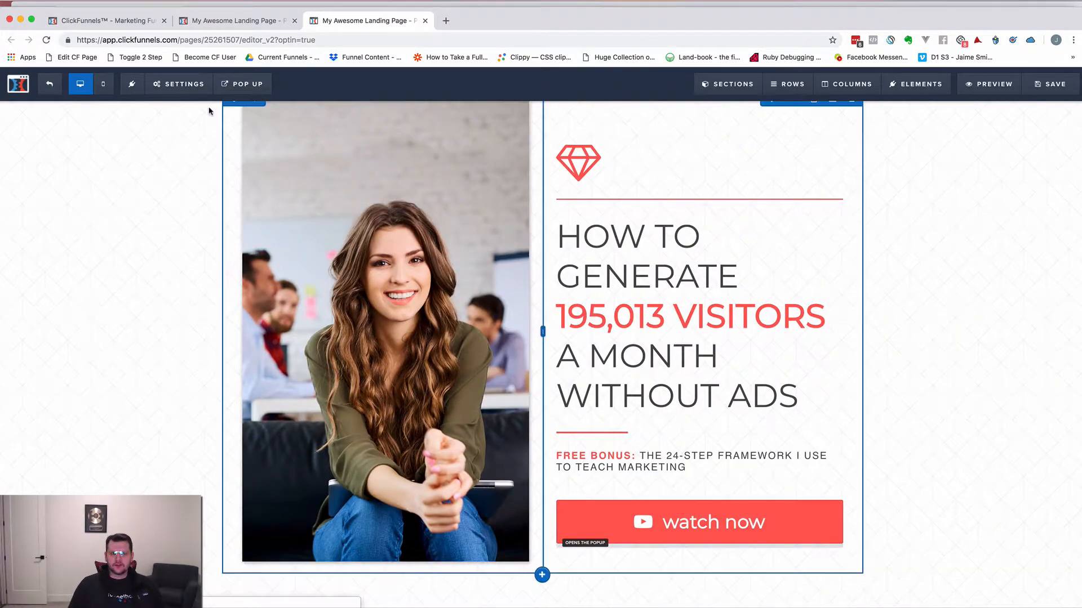
Show the landing page's pop-up in the editor to view its contents and close it again
mouse_move(248, 91)
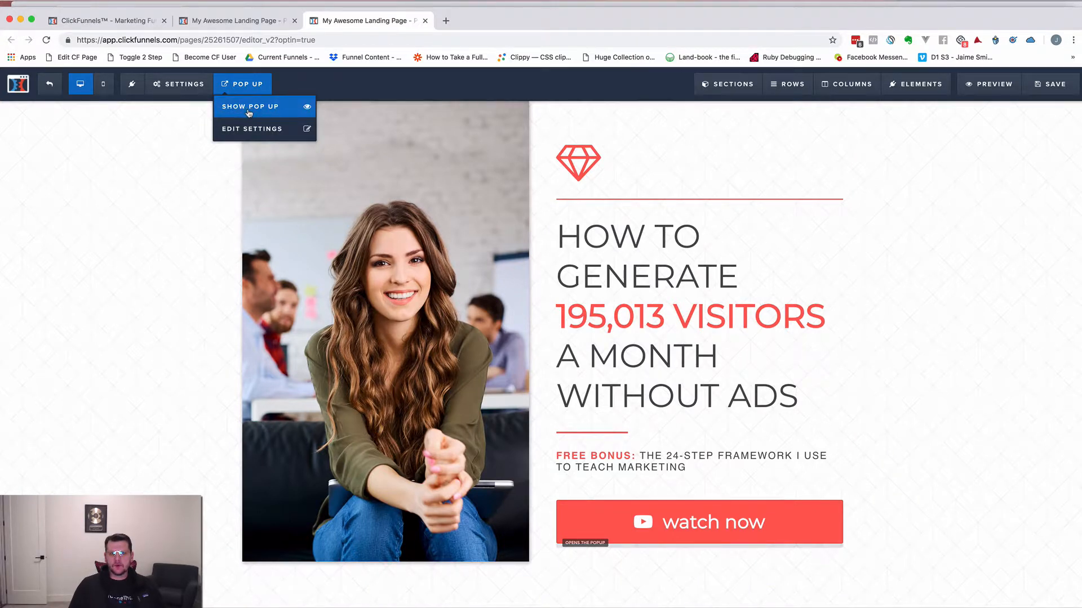
click(248, 109)
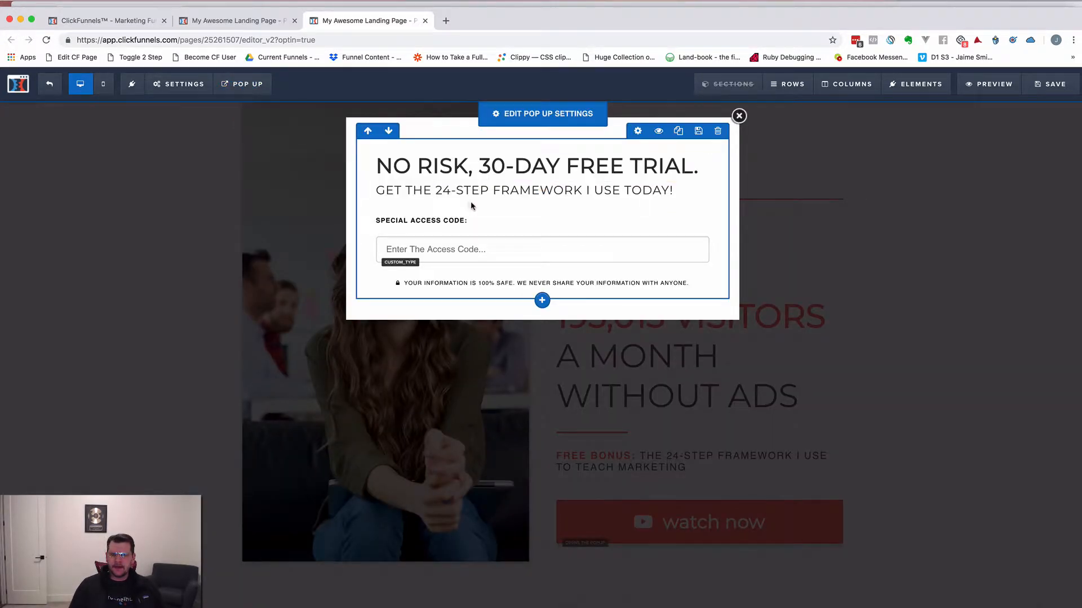
click(295, 230)
Examine the pop-up's general, style and animation settings, choosing Fade In With Scale for the timed delay
mouse_move(241, 90)
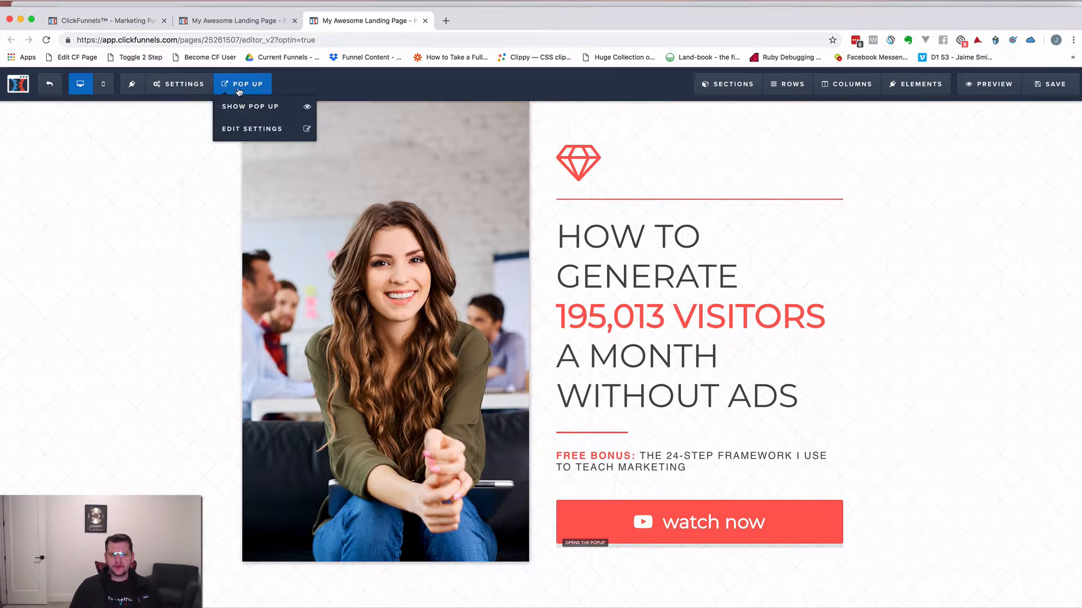
click(256, 131)
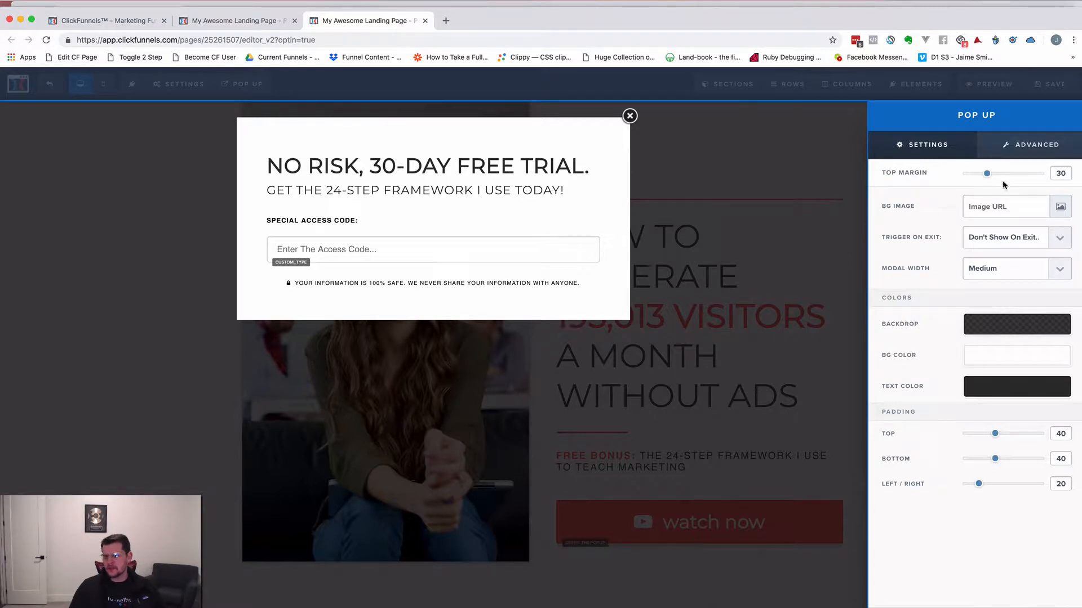
click(1041, 147)
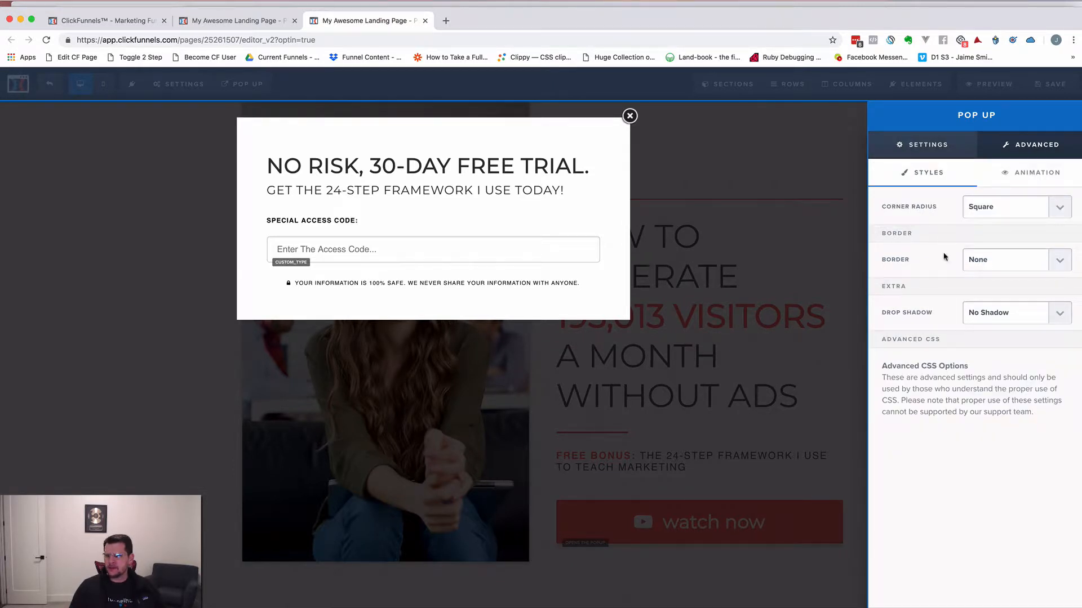
click(1031, 173)
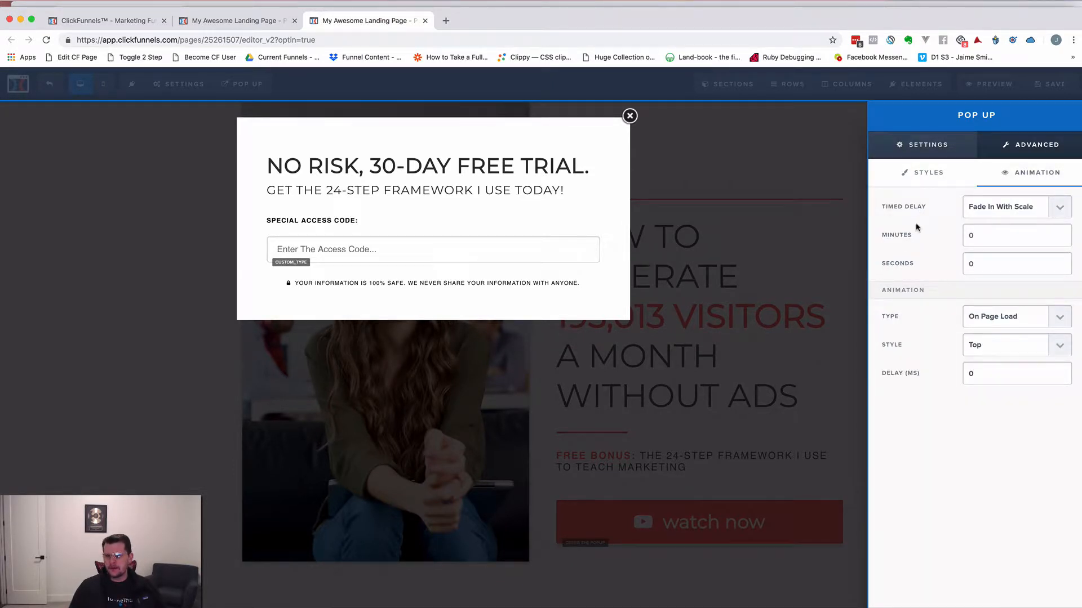
click(979, 210)
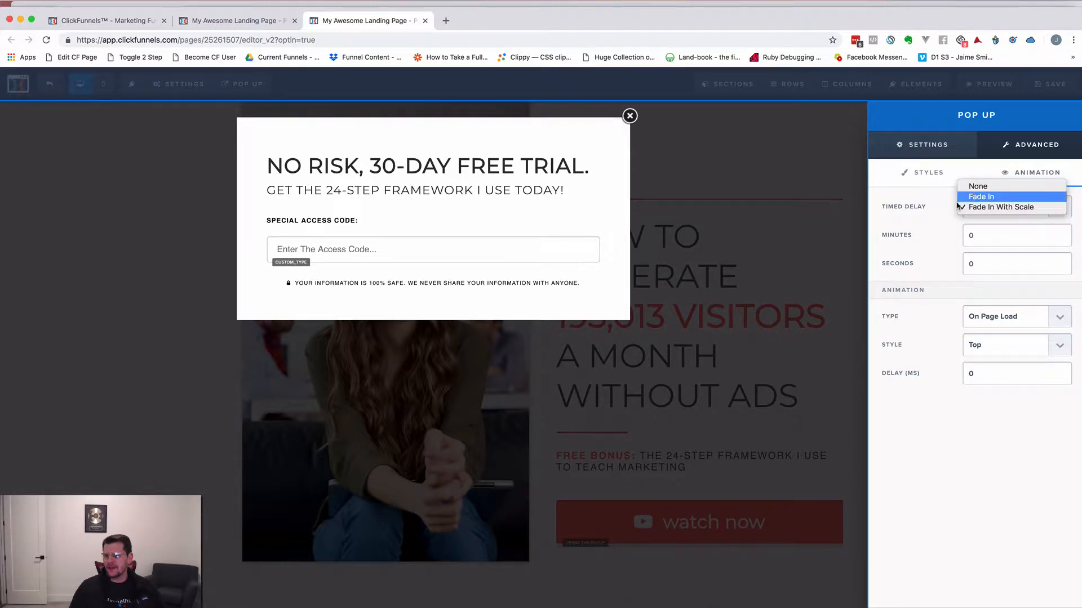
click(991, 207)
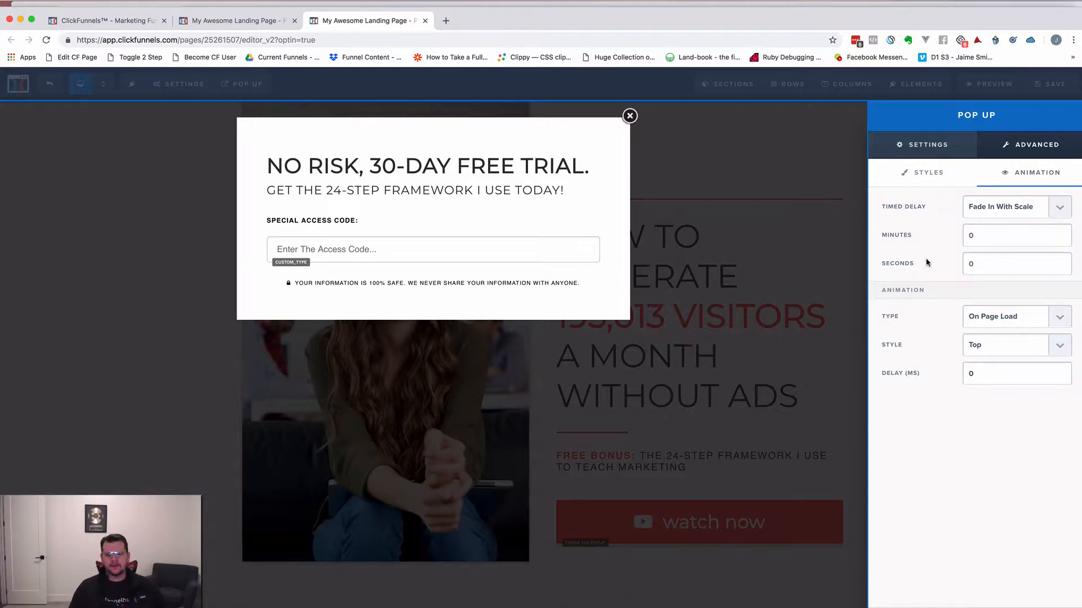
click(794, 201)
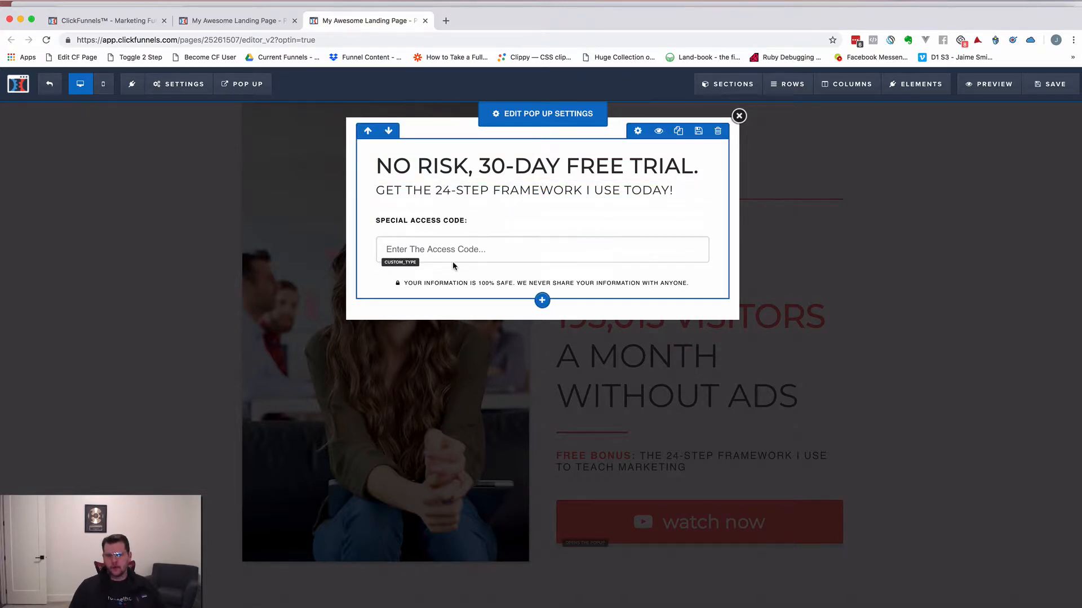
Replace the pop-up's headline text with "ENTER YOUR SPECIAL ACCESS CODE NOW!"
click(510, 166)
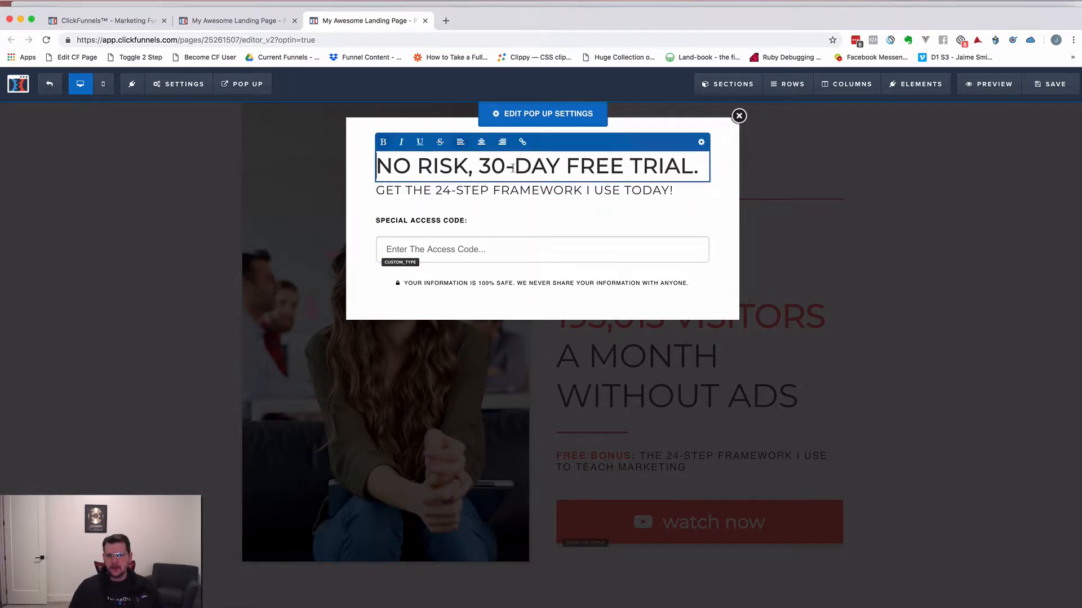
triple_click(511, 167)
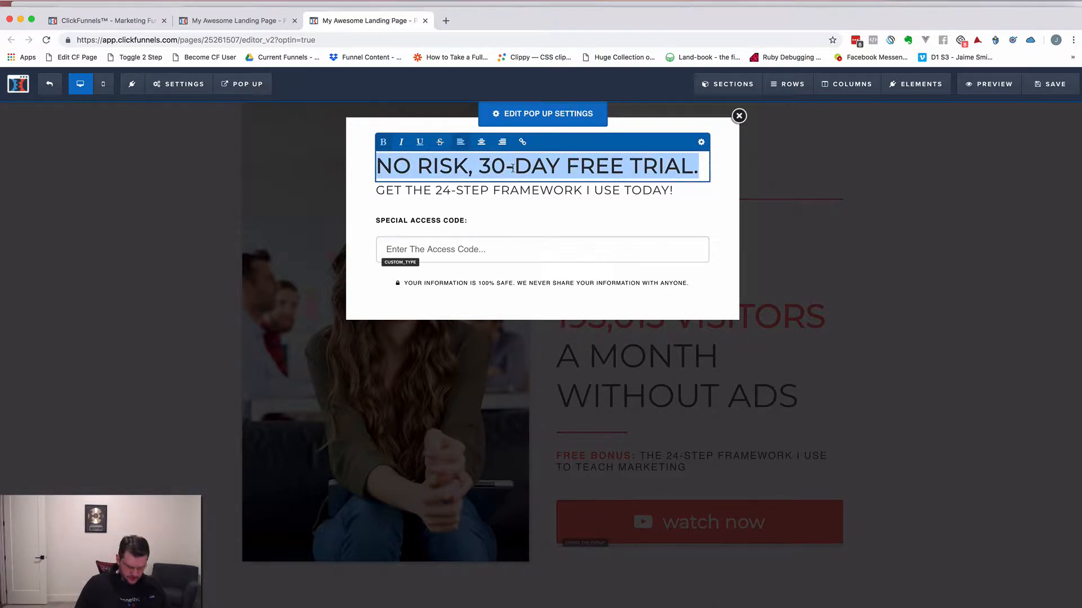
text(ENTER Y)
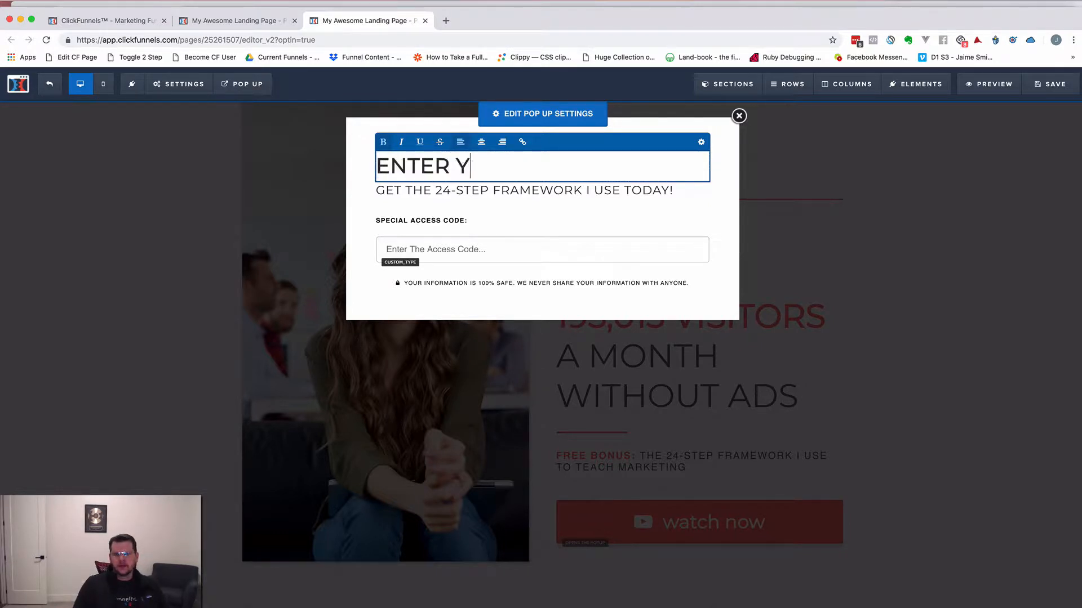
text(OUR SPECIAL ACCESS COE)
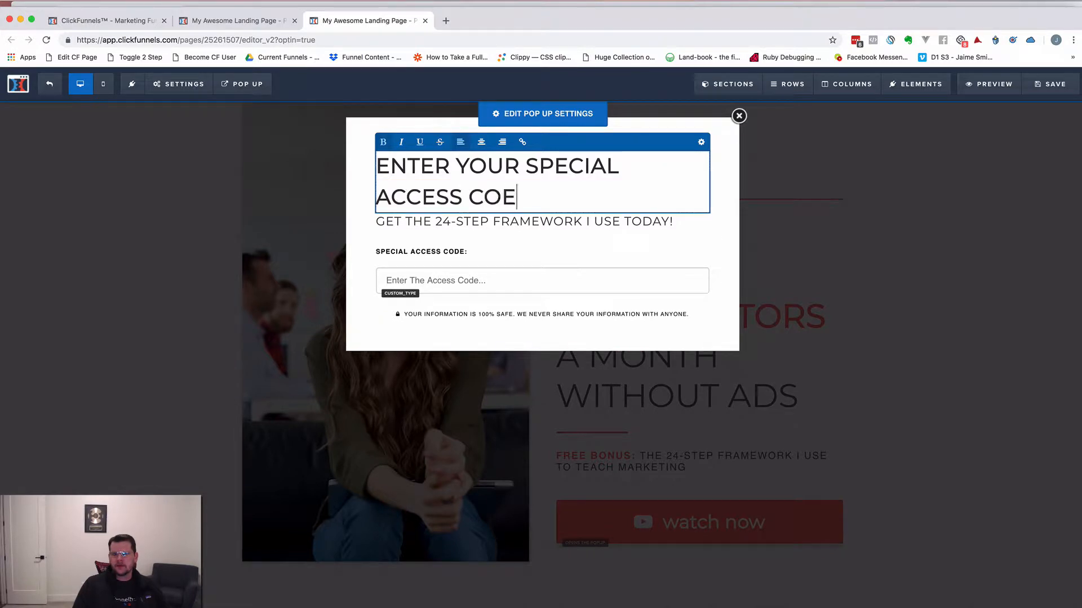
key(BackSpace)
text(DE NOW!)
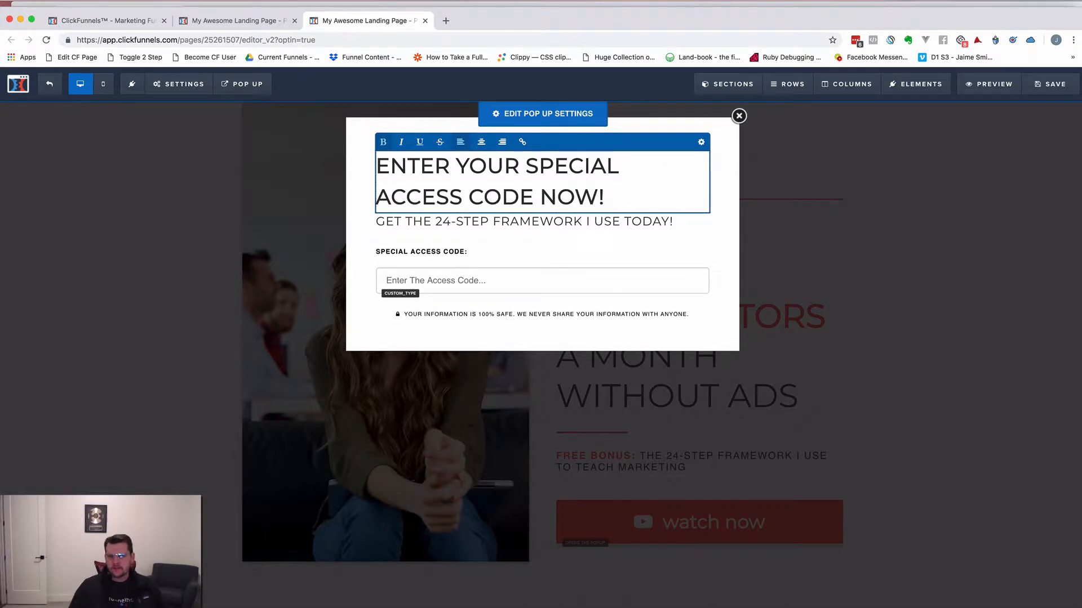
Delete the sub-headline about the 24-step framework and the existing access code input from the pop-up
click(647, 228)
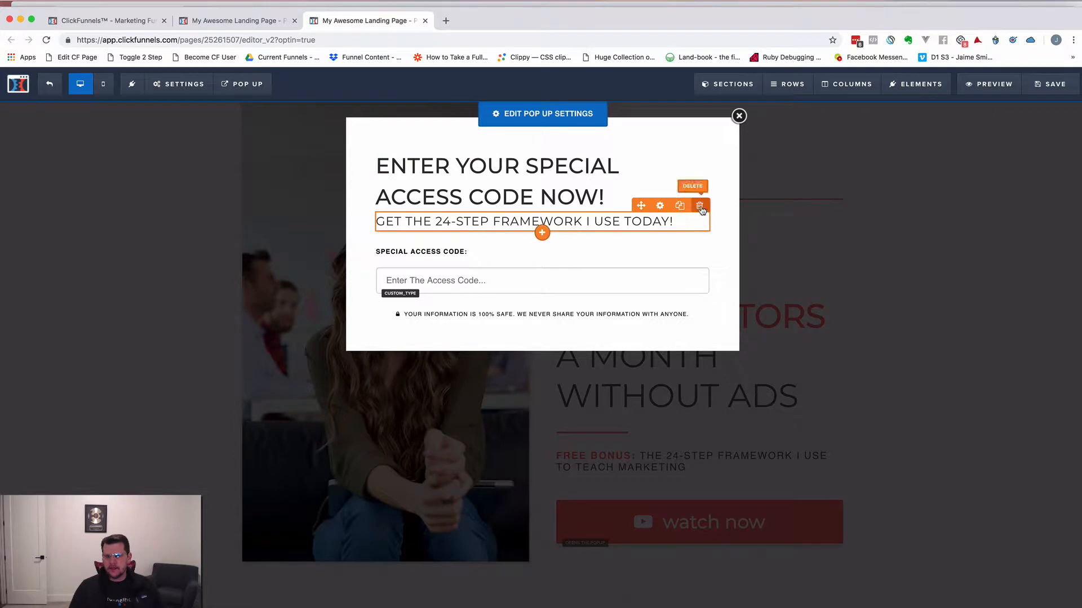
click(700, 207)
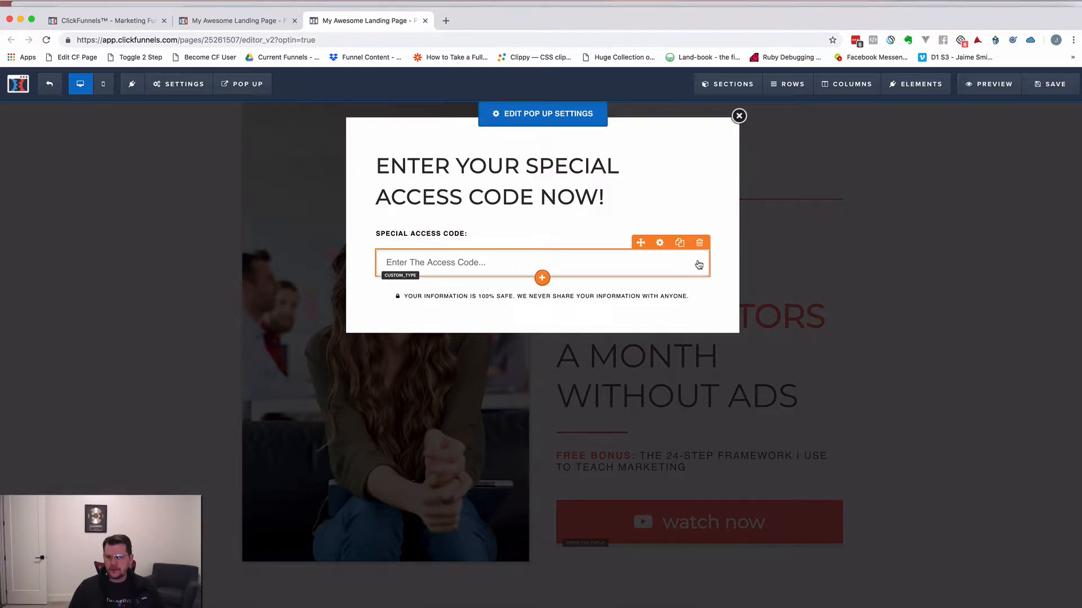
click(700, 242)
click(631, 102)
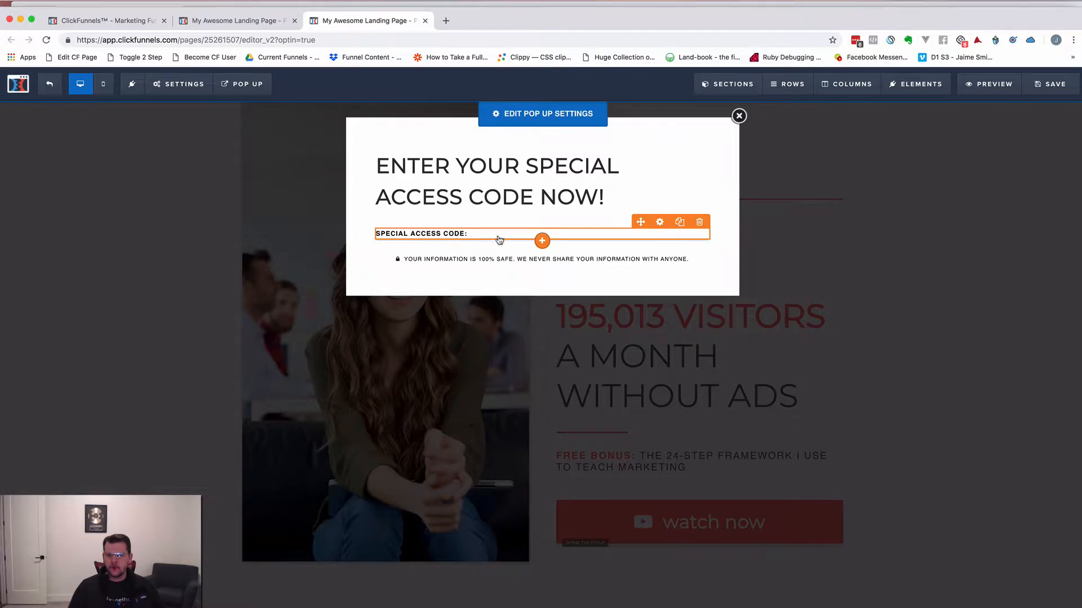
Add an Input form element to the pop-up directly below the "SPECIAL ACCESS CODE:" label
click(542, 242)
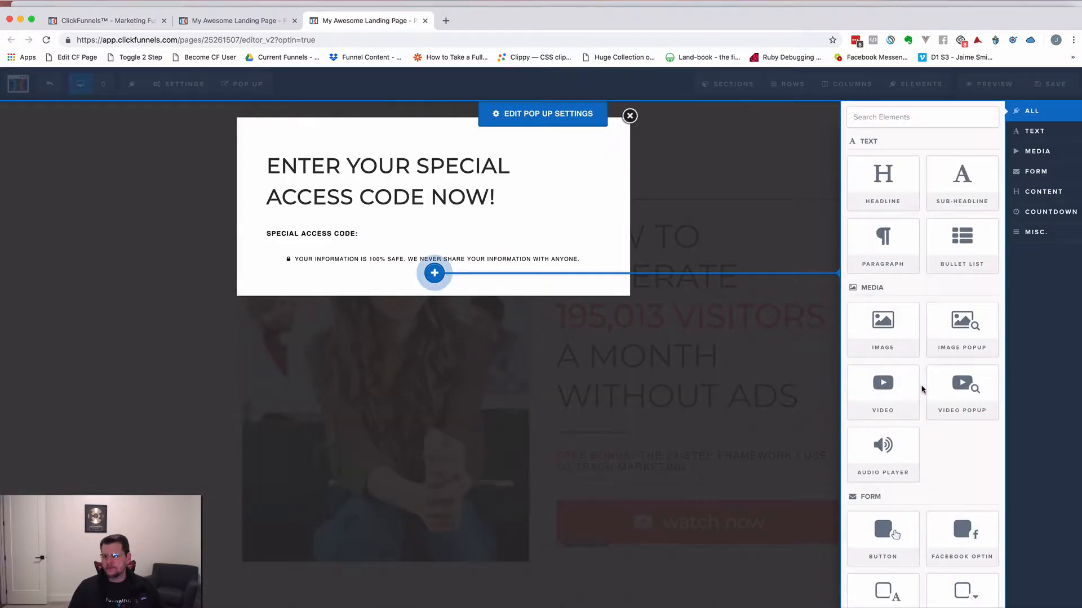
scroll(907, 411, down, 3)
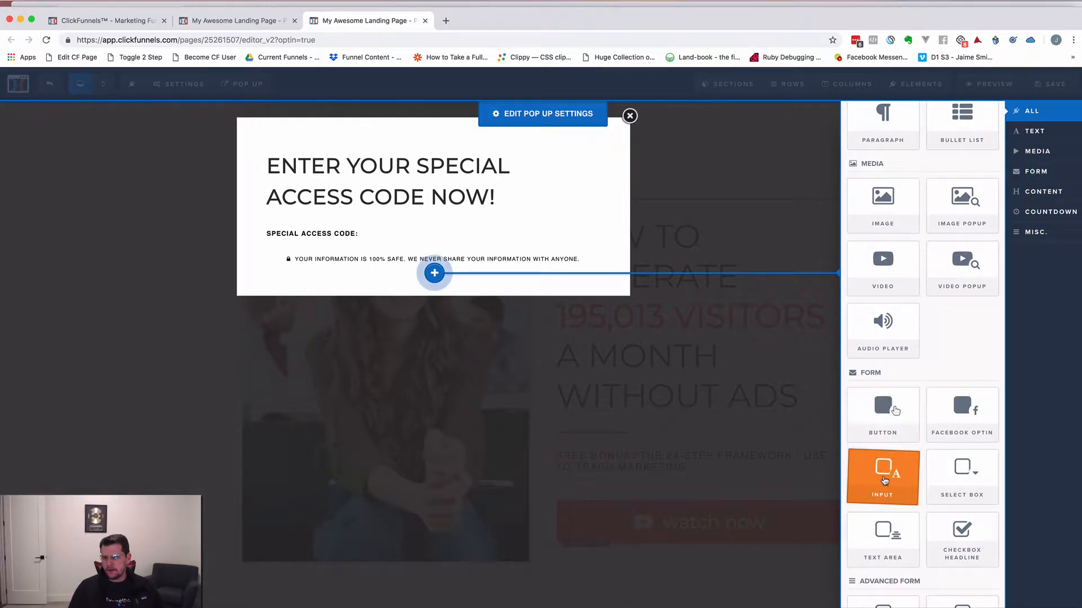
click(883, 481)
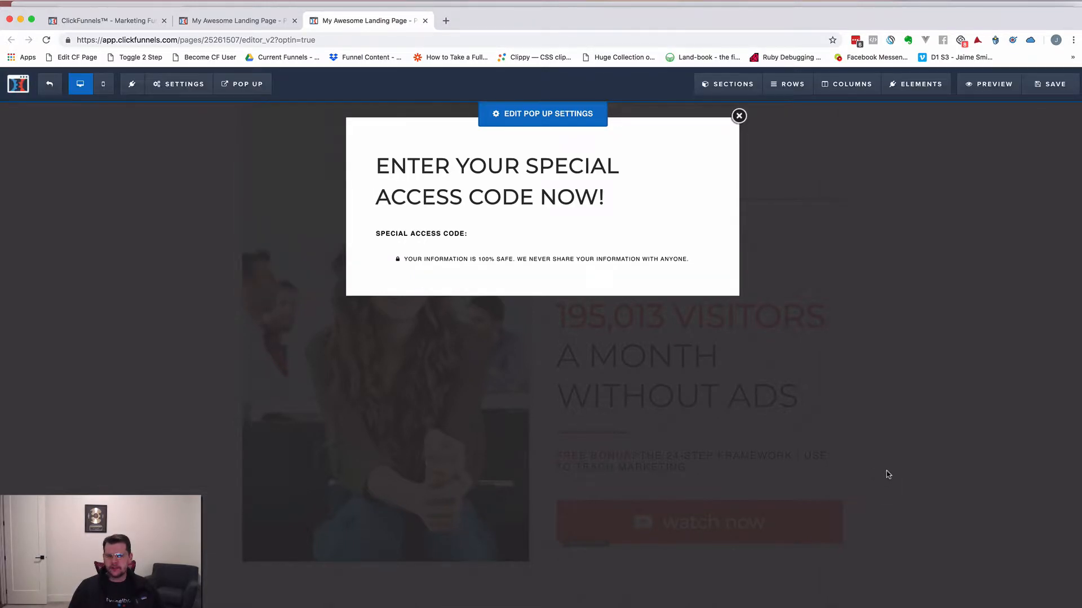
click(542, 241)
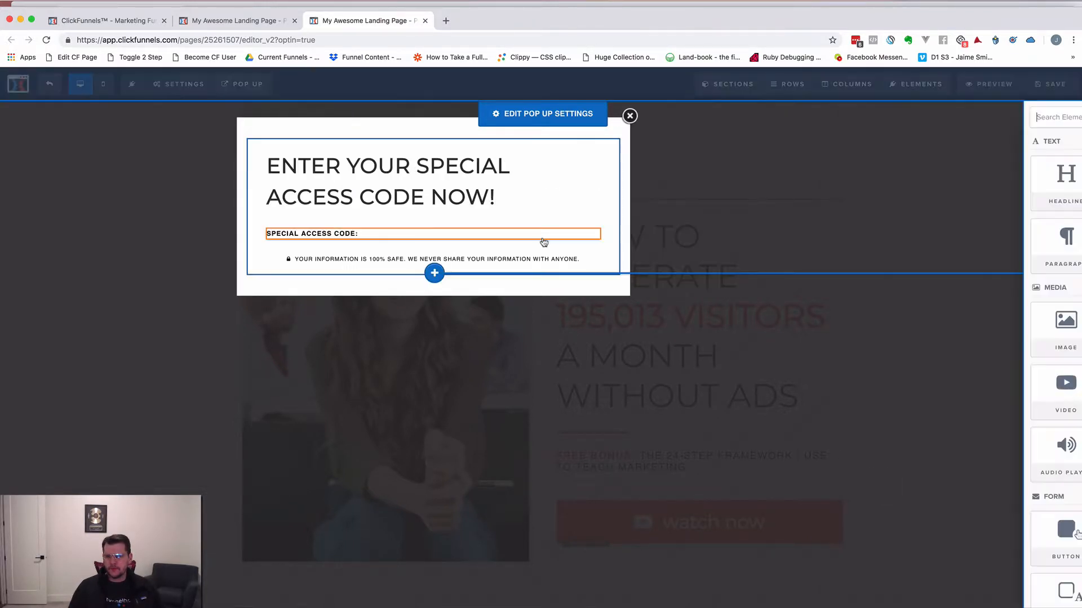
scroll(888, 498, down, 3)
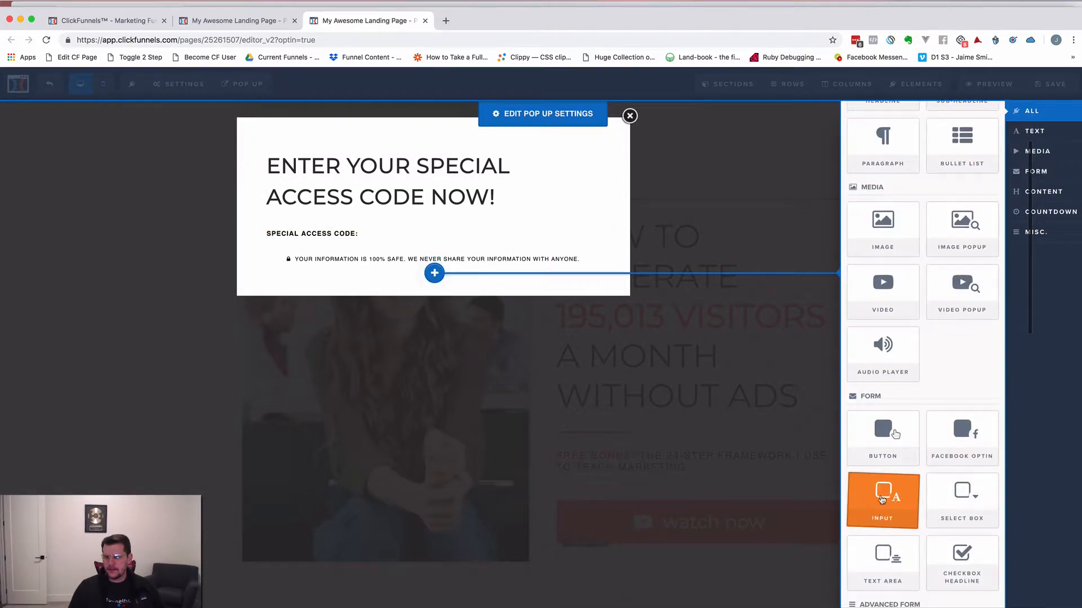
click(885, 495)
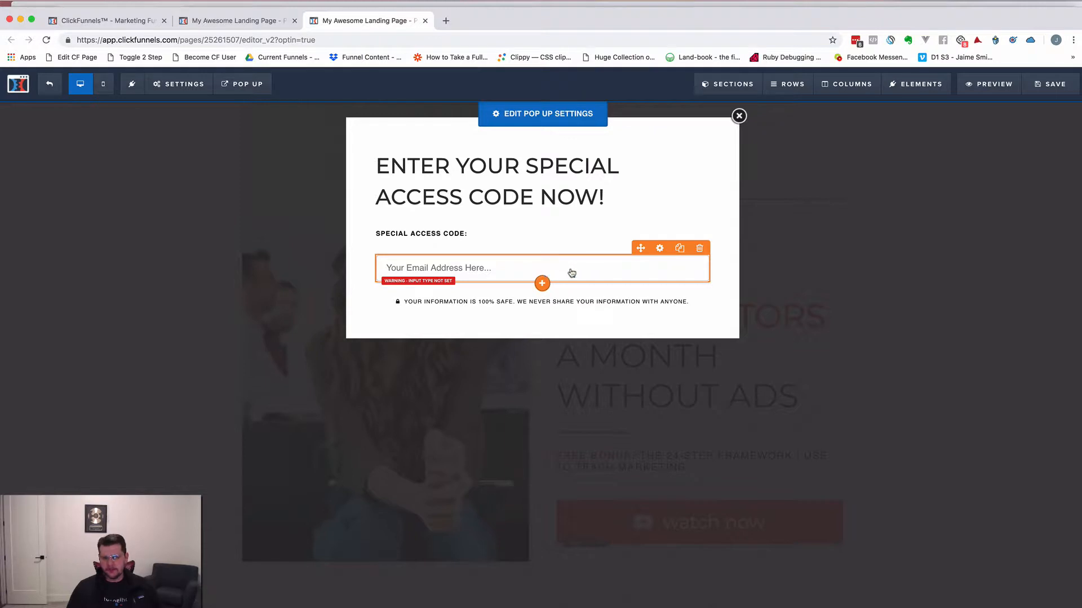
Set the pop-up input's type to Custom Type and name the custom type cf_secret_input
click(659, 249)
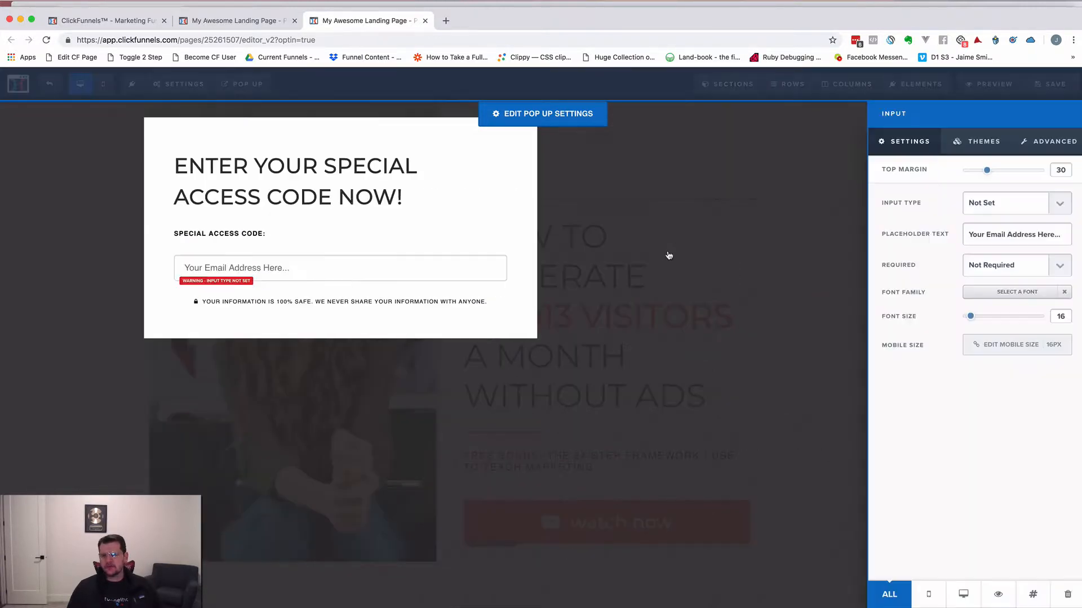
click(1001, 209)
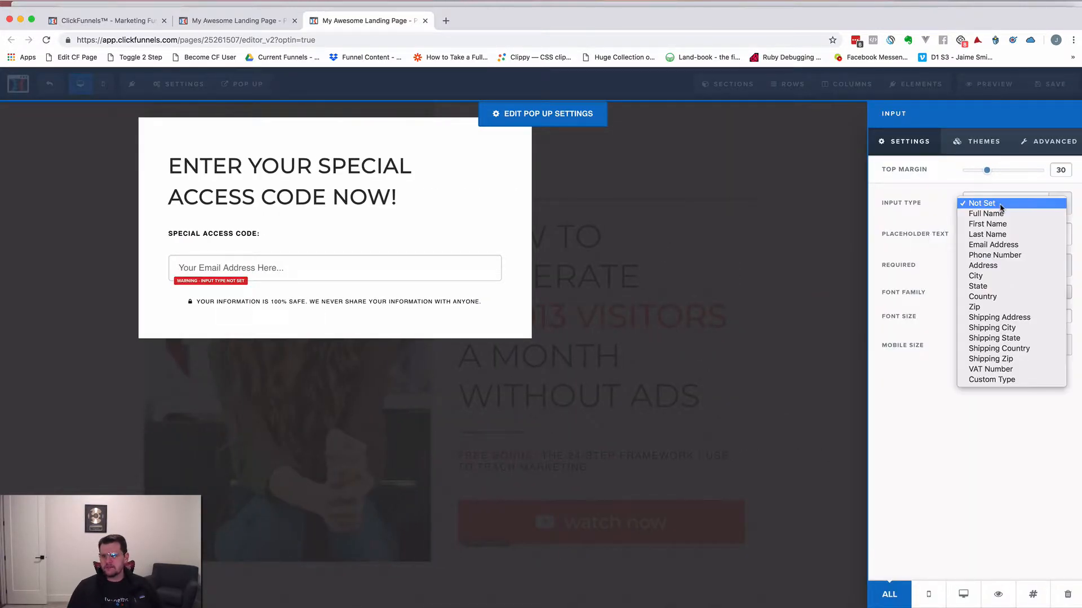
click(991, 381)
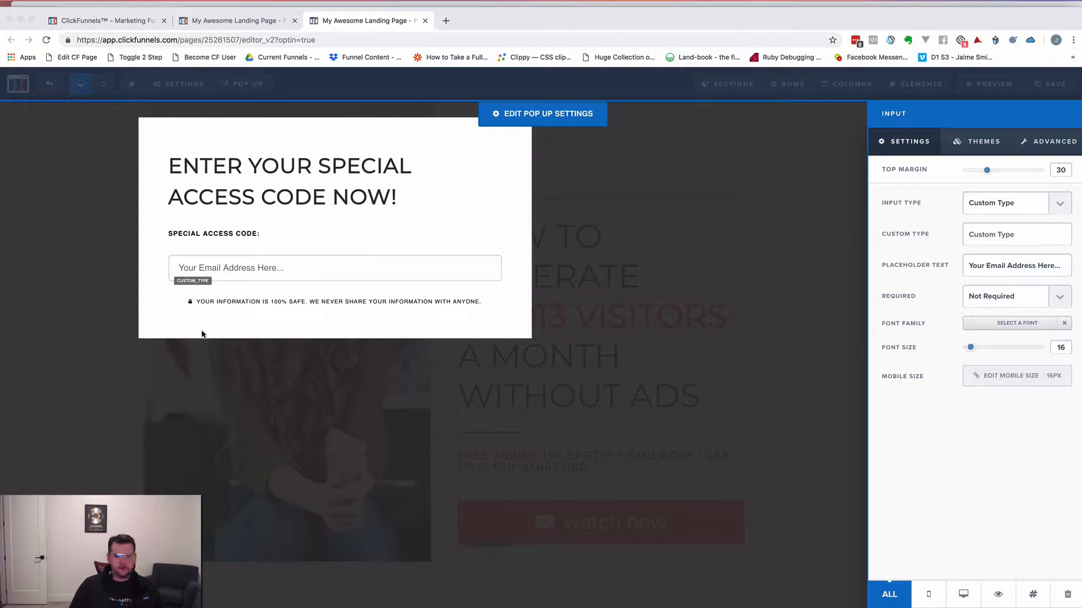
click(1012, 233)
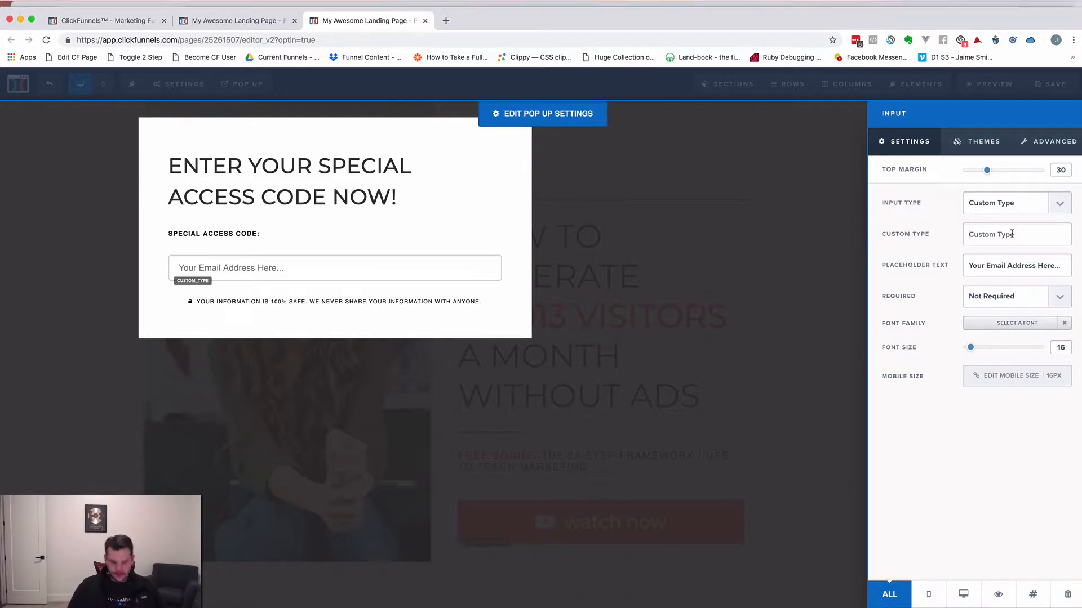
text(cf-)
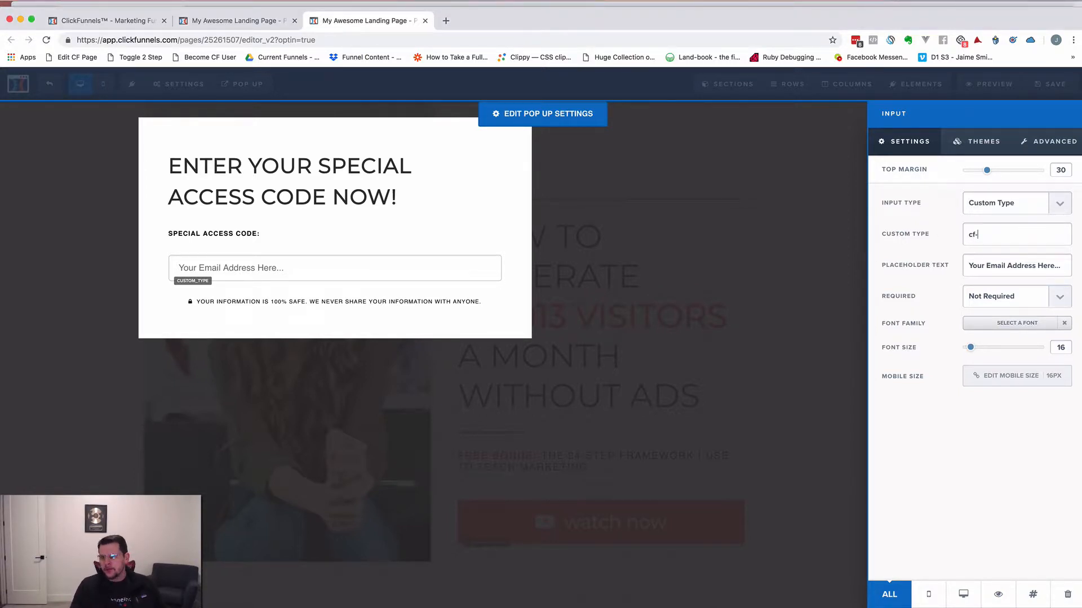
text(f_item)
key(BackSpace)
key(BackSpace)
key(BackSpace)
key(BackSpace)
text(secret_input)
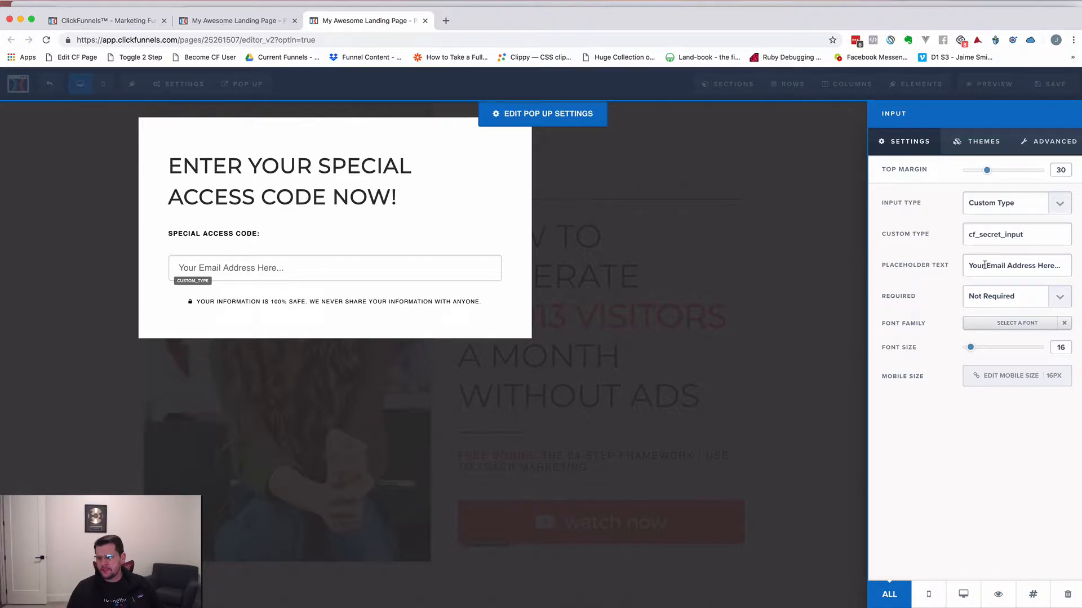
Change the input's placeholder text to "Enter The Secret Code Here..."
drag(985, 265, 1033, 266)
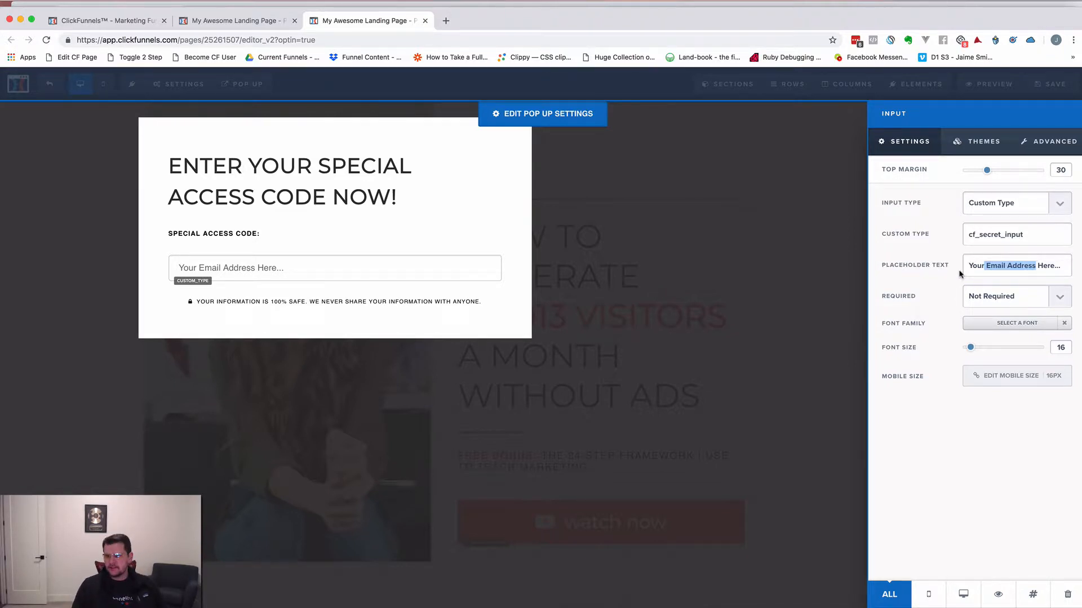
key(BackSpace)
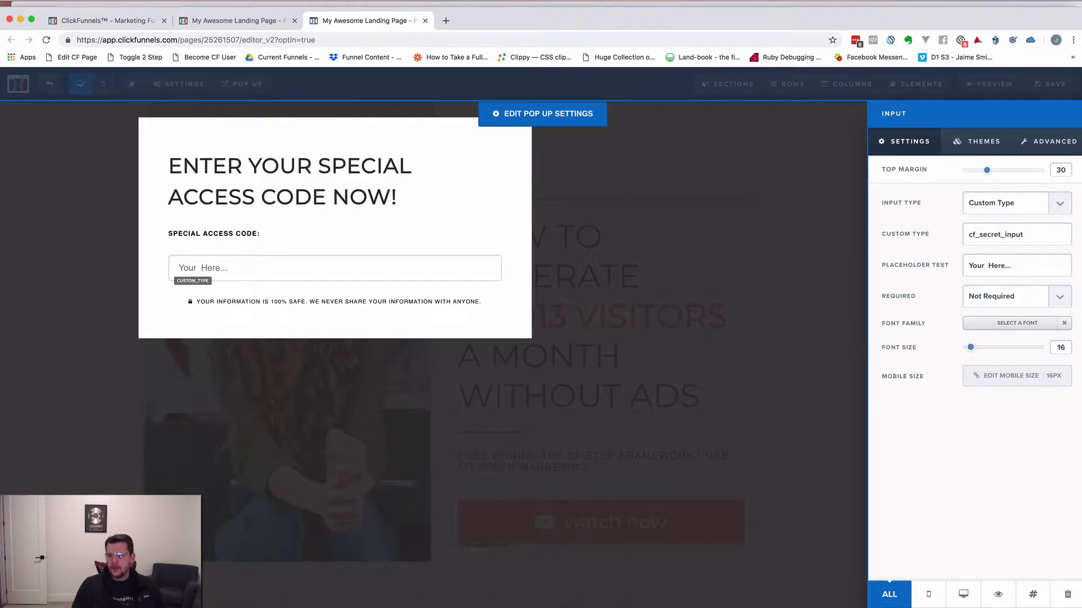
key(BackSpace)
key(BackSpace)
key(BackSpace)
key(BackSpace)
key(BackSpace)
text(Ente)
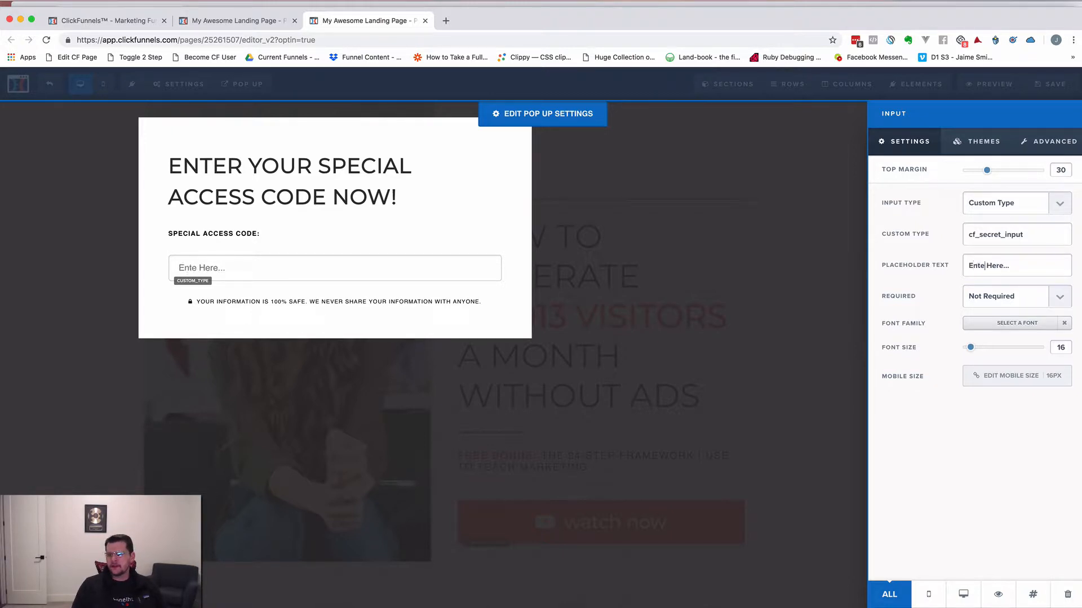
text(r Your)
key(BackSpace)
key(BackSpace)
key(BackSpace)
key(BackSpace)
text(The Secret C)
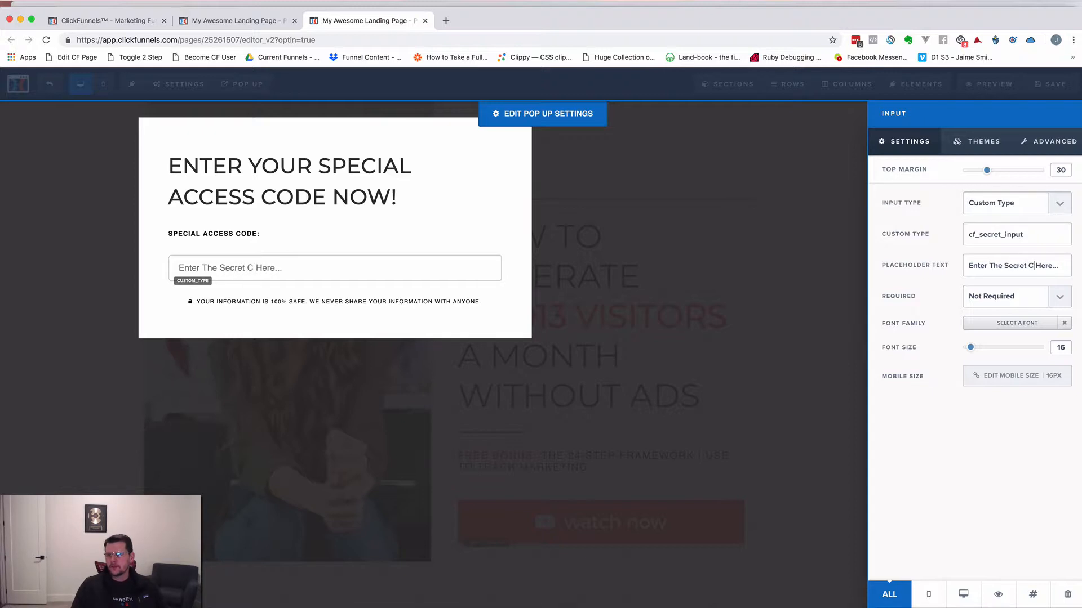
text(ode)
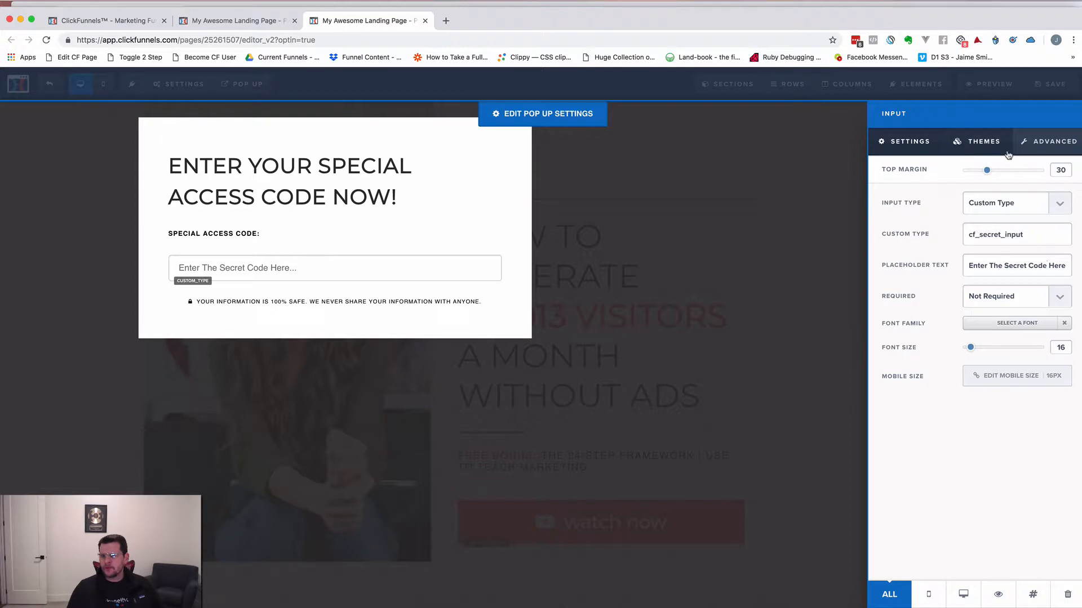
Turn Submit On Enter OFF in the input's advanced styles and close its settings
click(1048, 146)
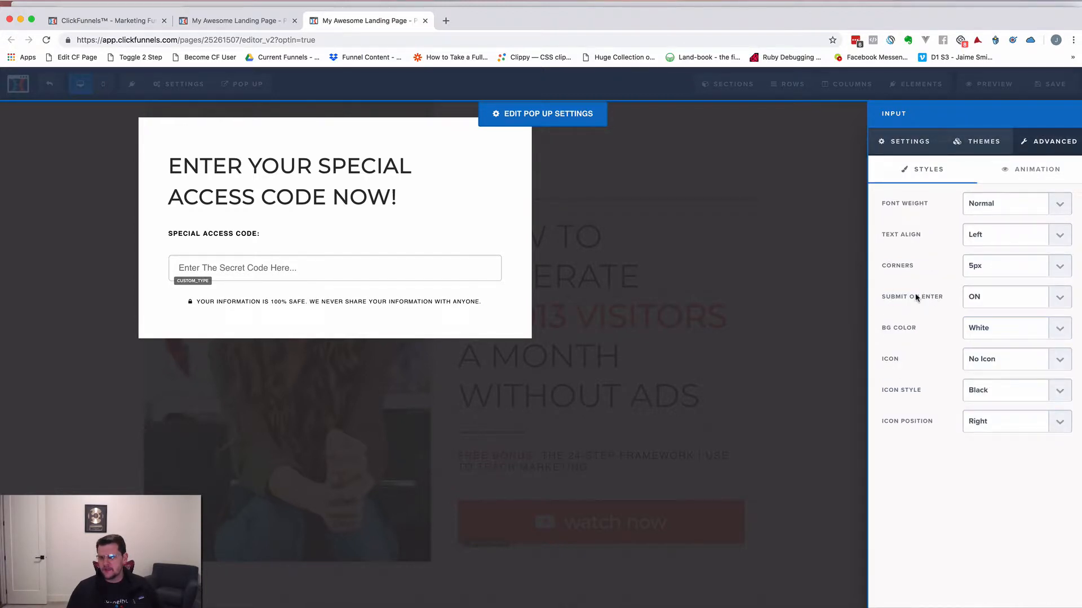
click(981, 301)
click(979, 308)
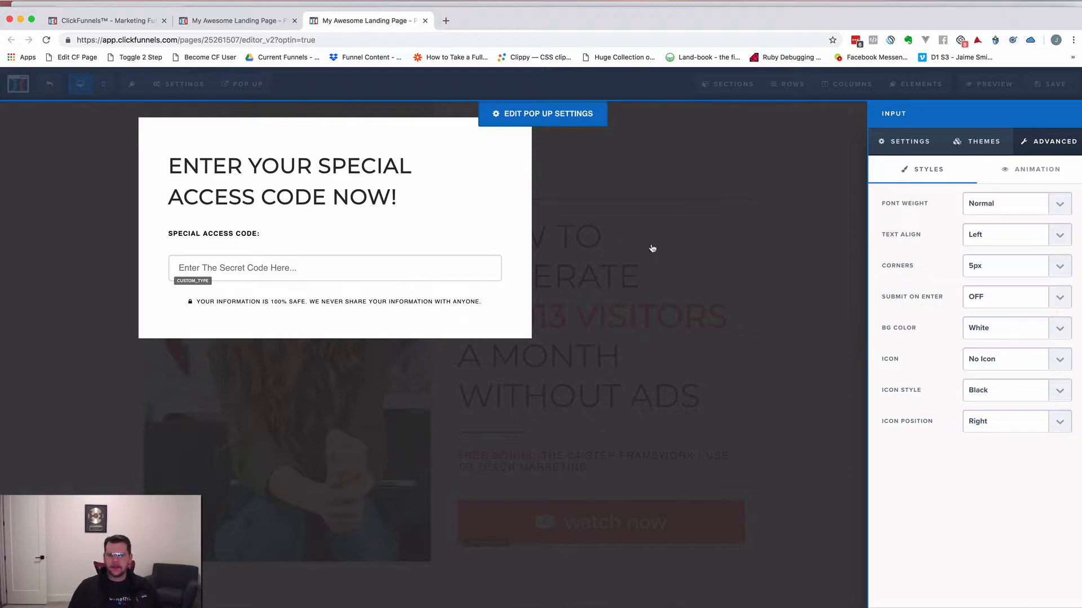
click(683, 246)
Set the input's CSS title to cf-secret-input, then save the page and close the pop-up
mouse_move(637, 278)
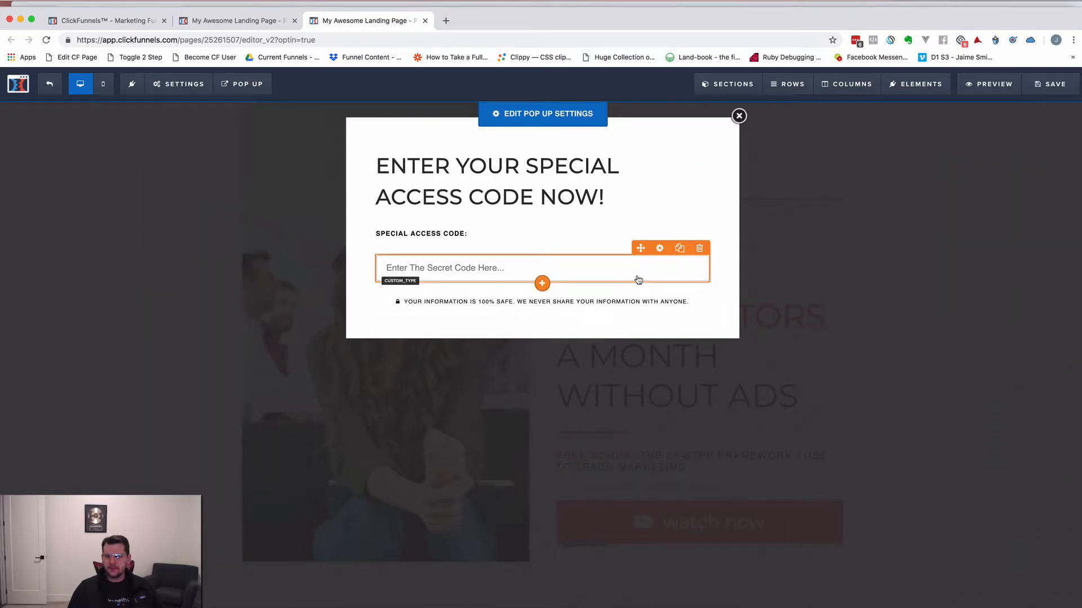
click(659, 249)
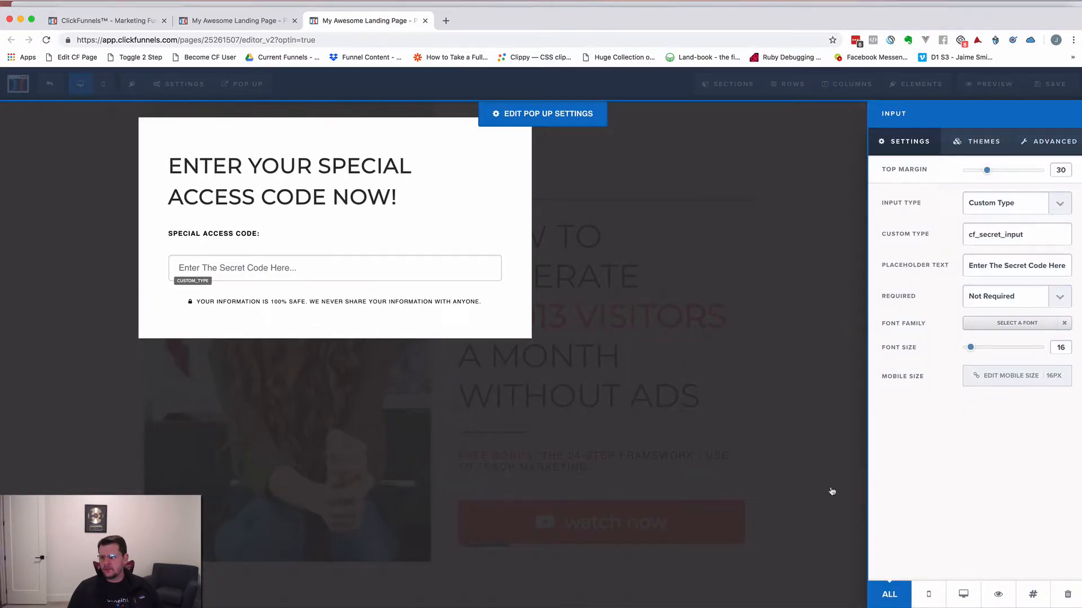
click(1034, 599)
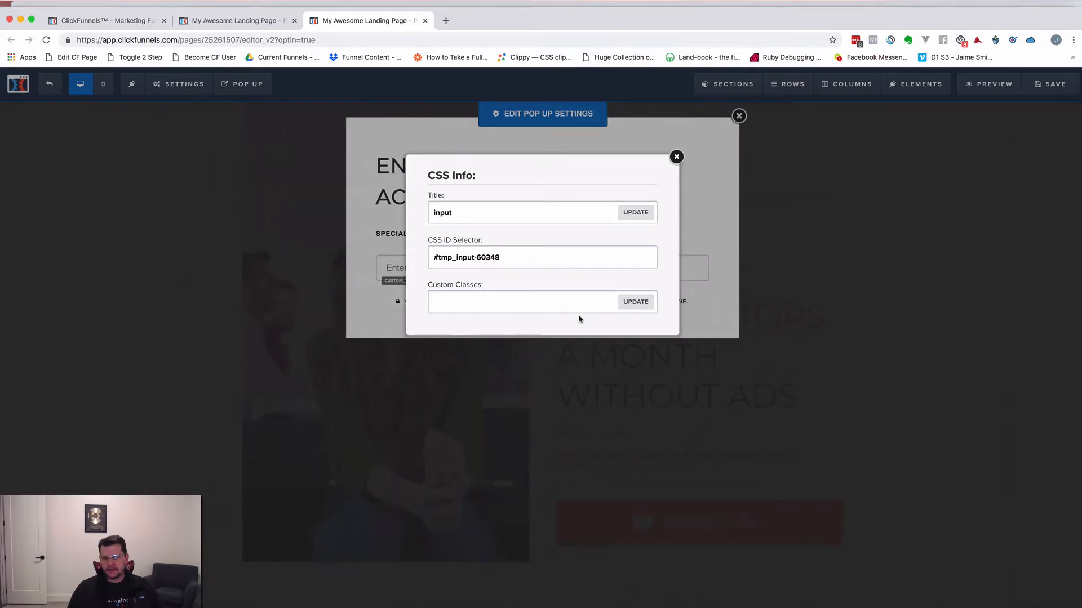
double_click(459, 212)
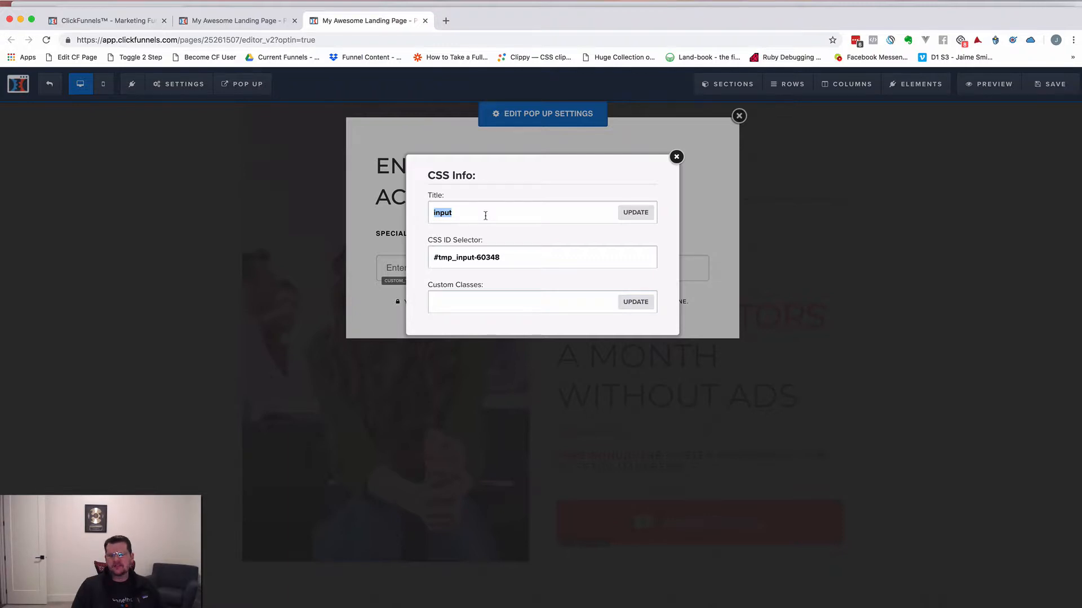
text(cf-secr)
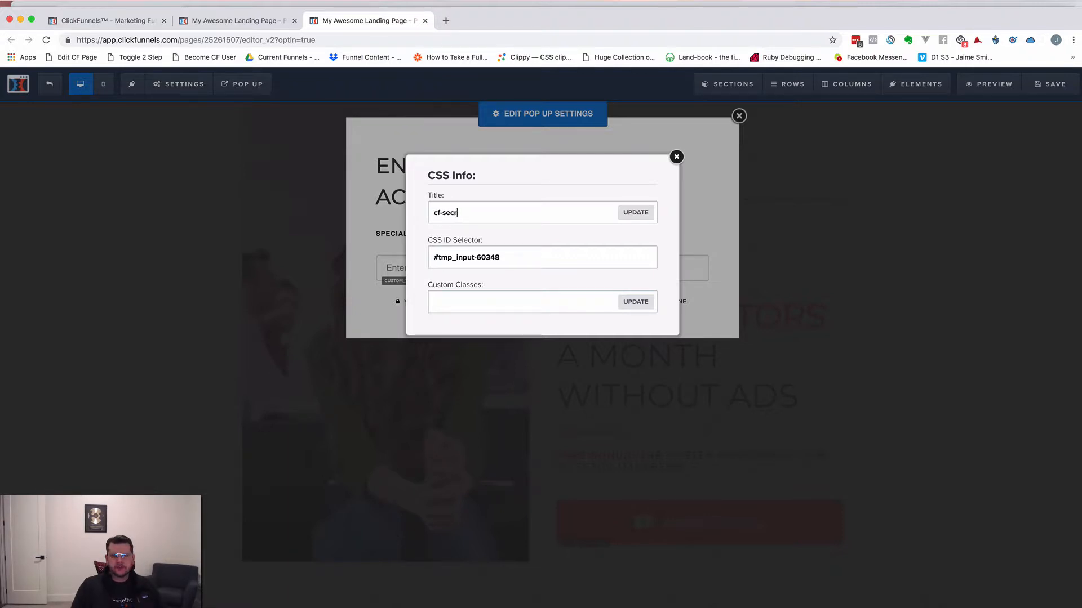
text(et-input)
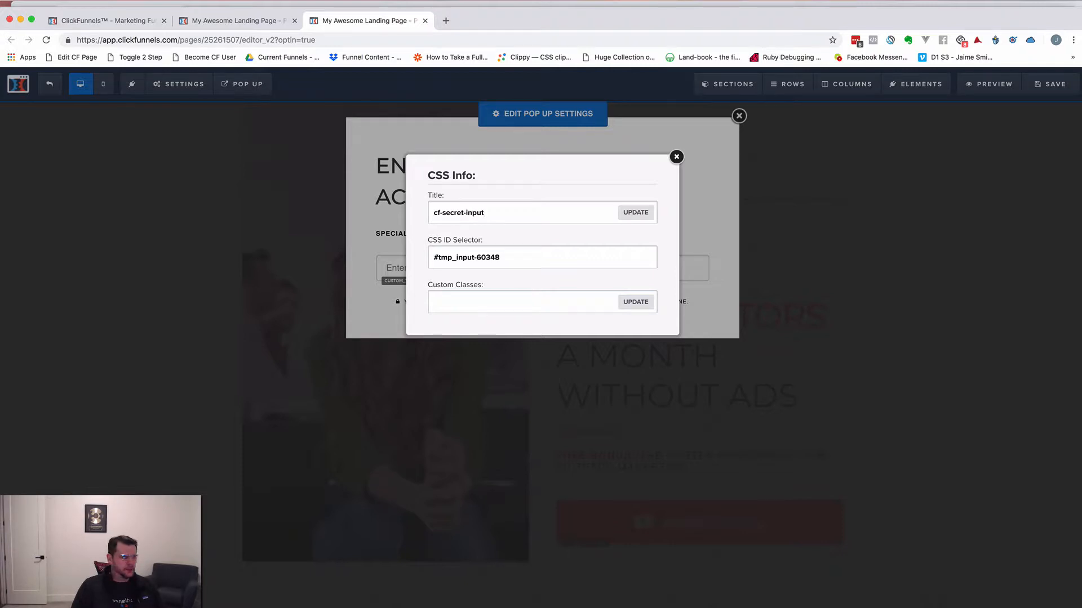
click(637, 213)
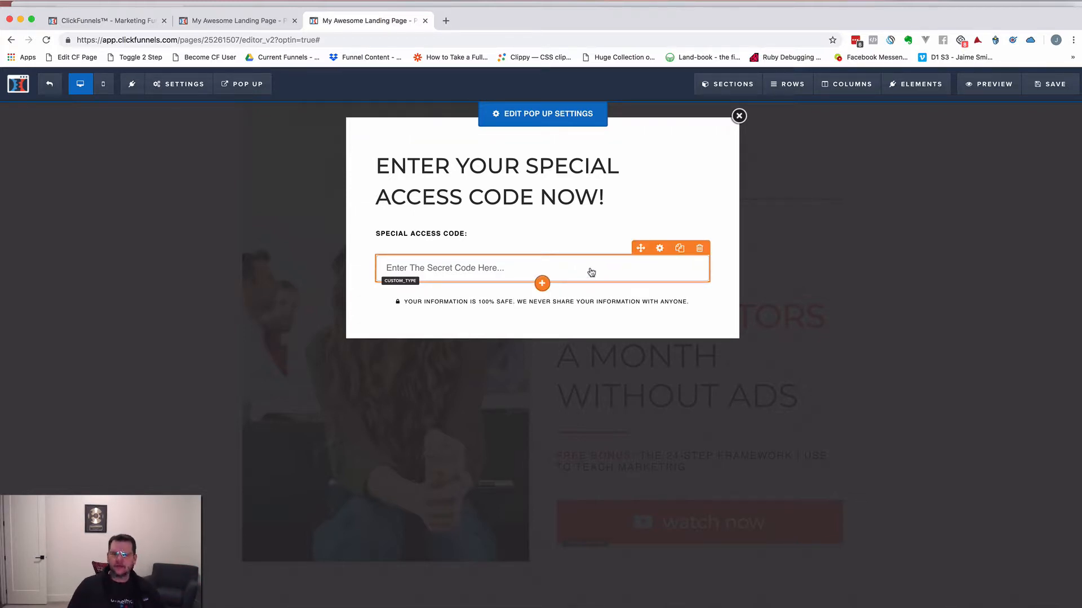
click(1041, 90)
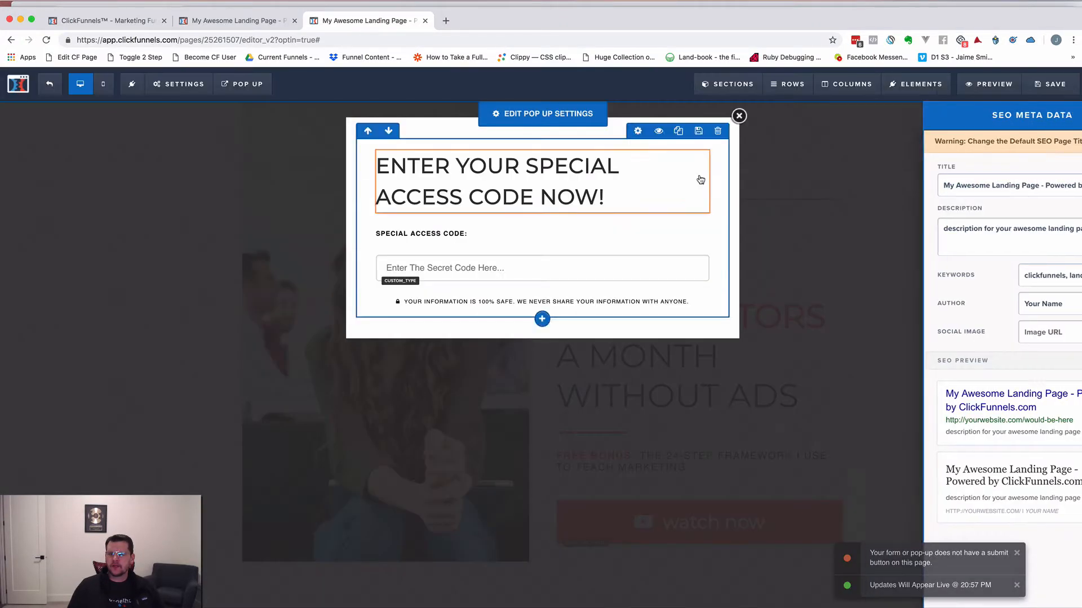
click(785, 167)
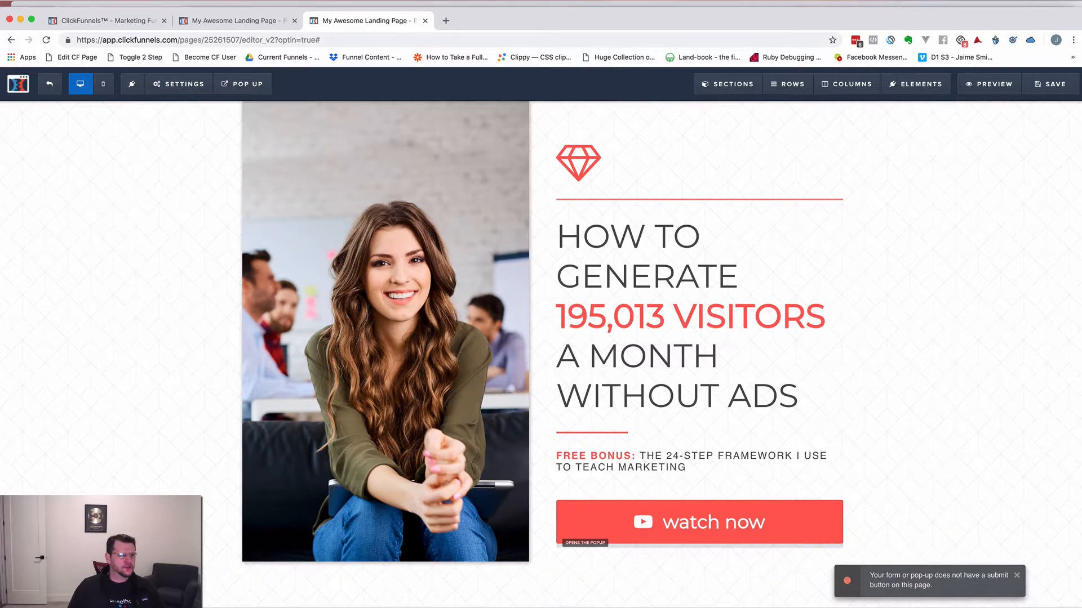
Switch to cf-gated-popup.html in the code editor and delete the second unlock entry, YOUROTHERCODE, with its preceding comma
drag(252, 57, 639, 18)
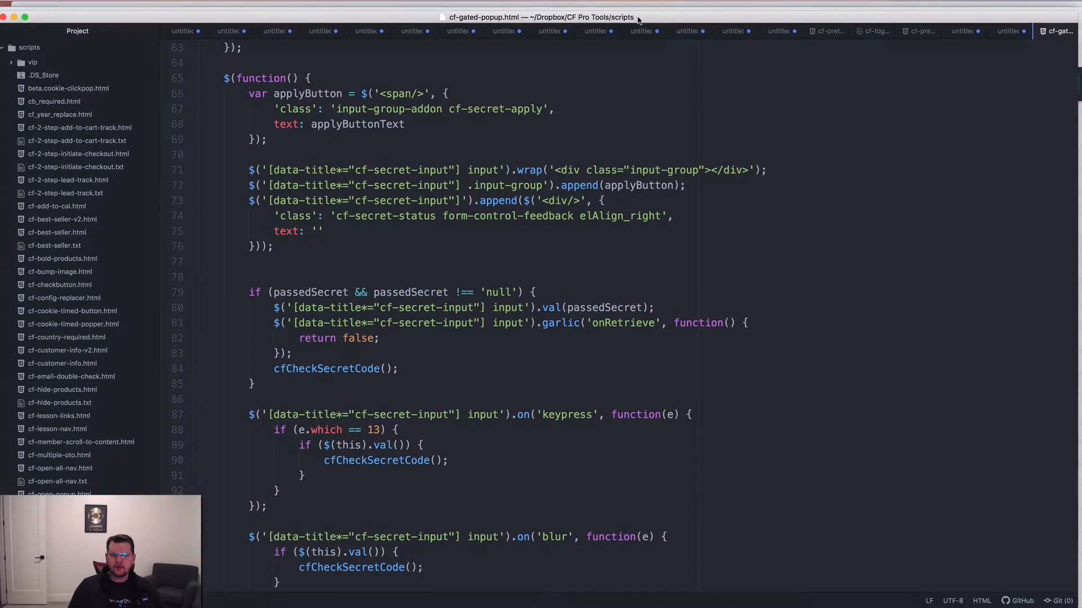
scroll(497, 180, up, 20)
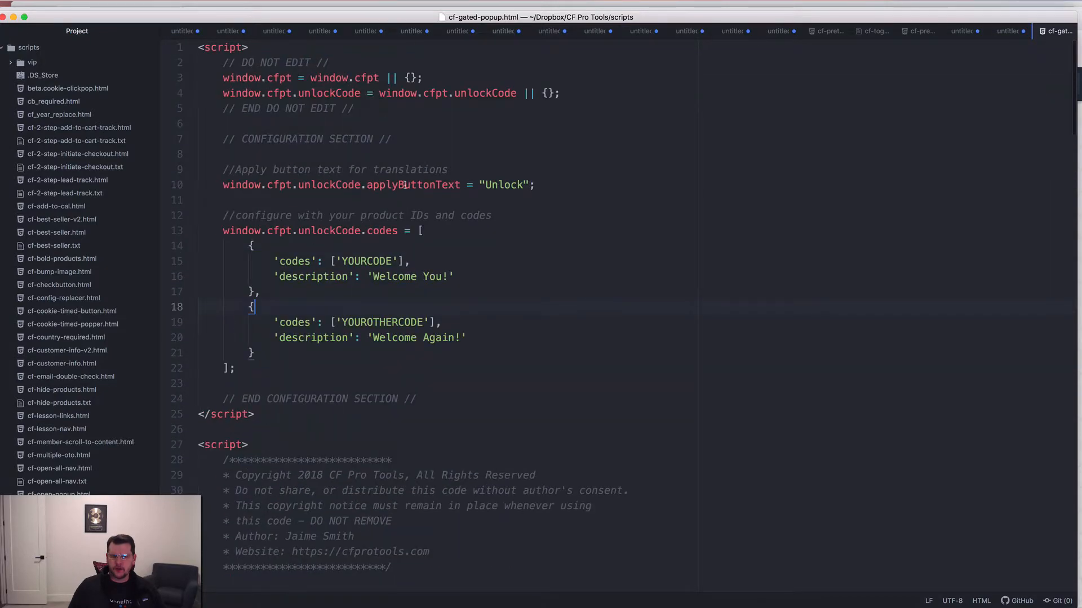
click(511, 243)
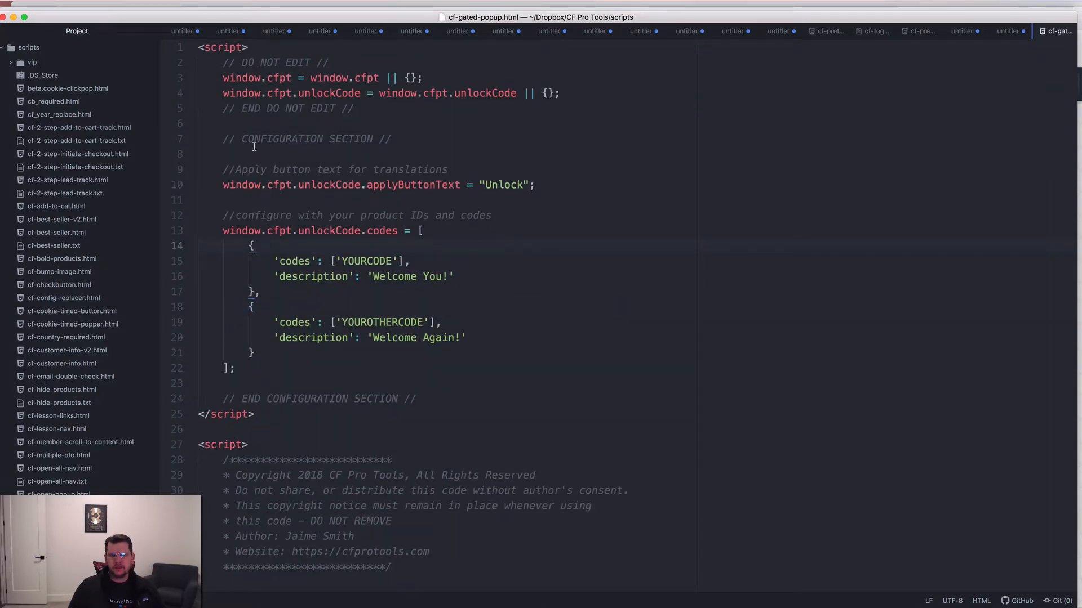
double_click(348, 263)
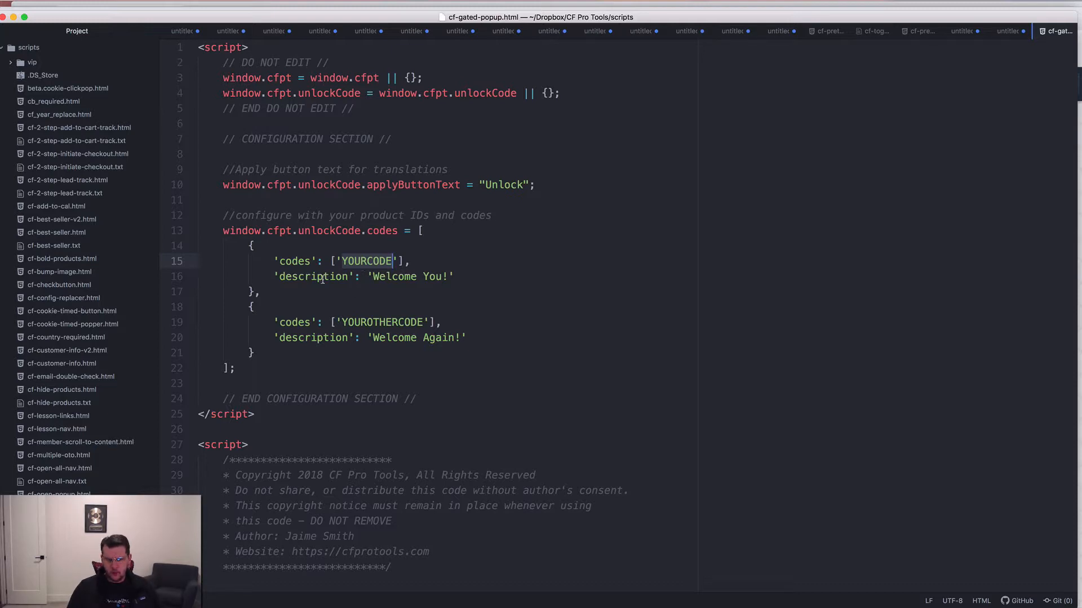
key(Down)
click(256, 293)
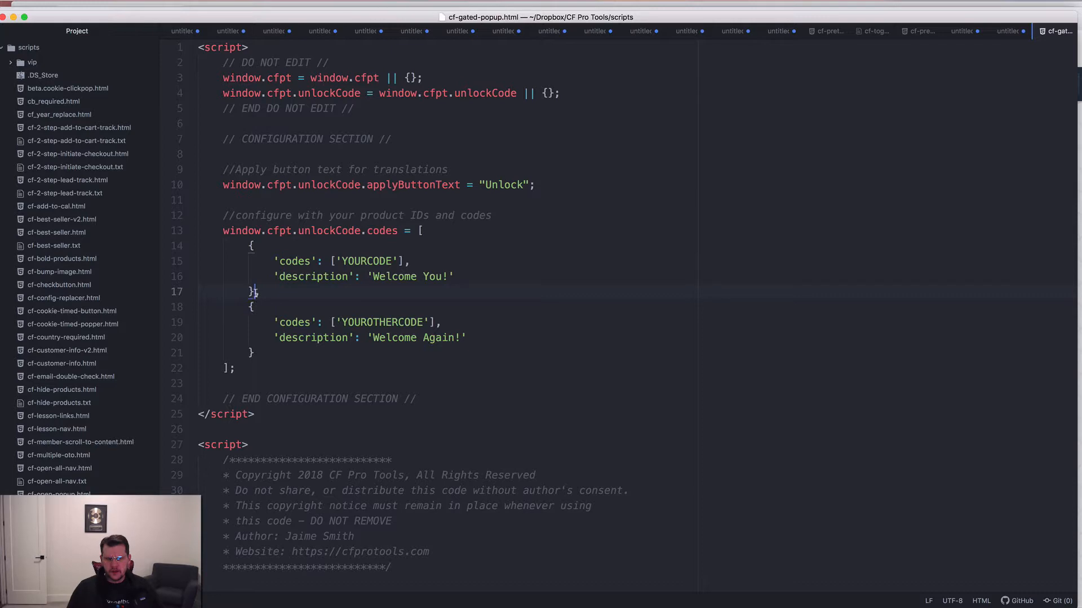
drag(255, 292, 262, 351)
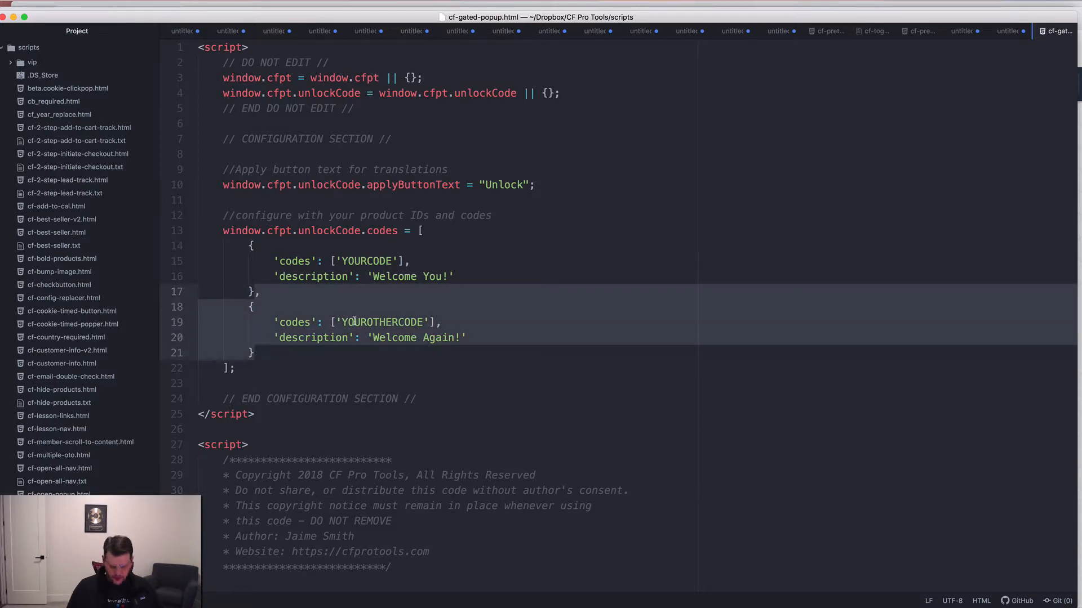
key(BackSpace)
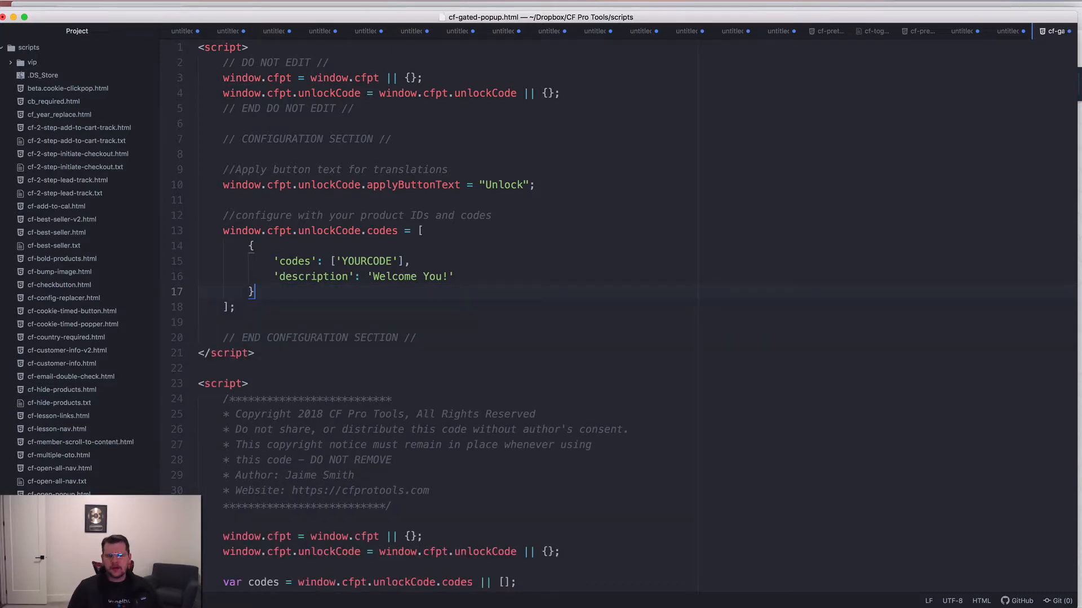
Examine the enclosing brackets and braces, the code value and the description of the remaining unlock entry
click(418, 230)
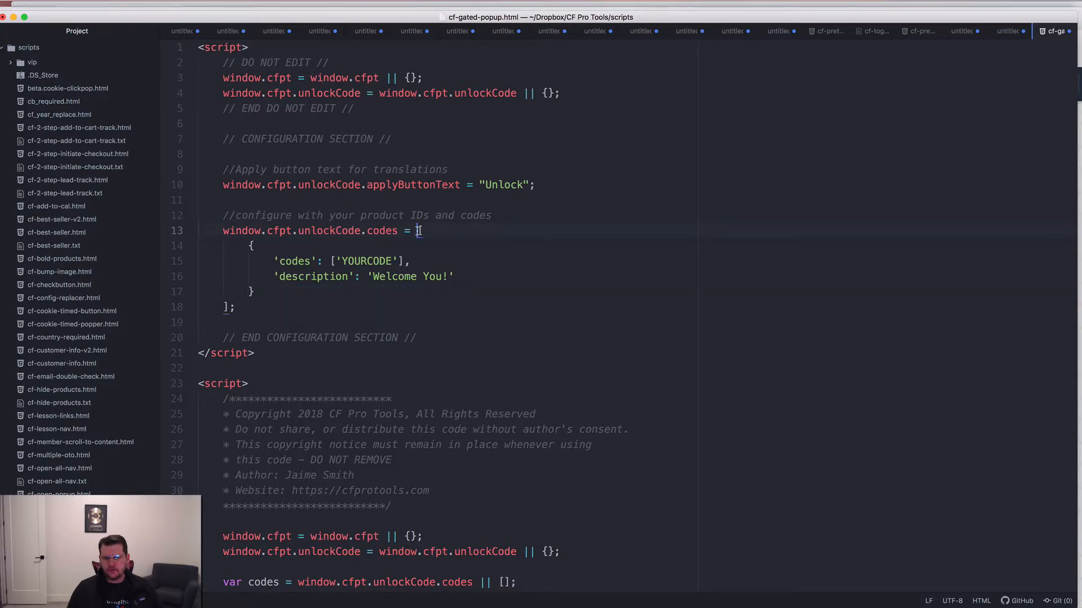
click(224, 307)
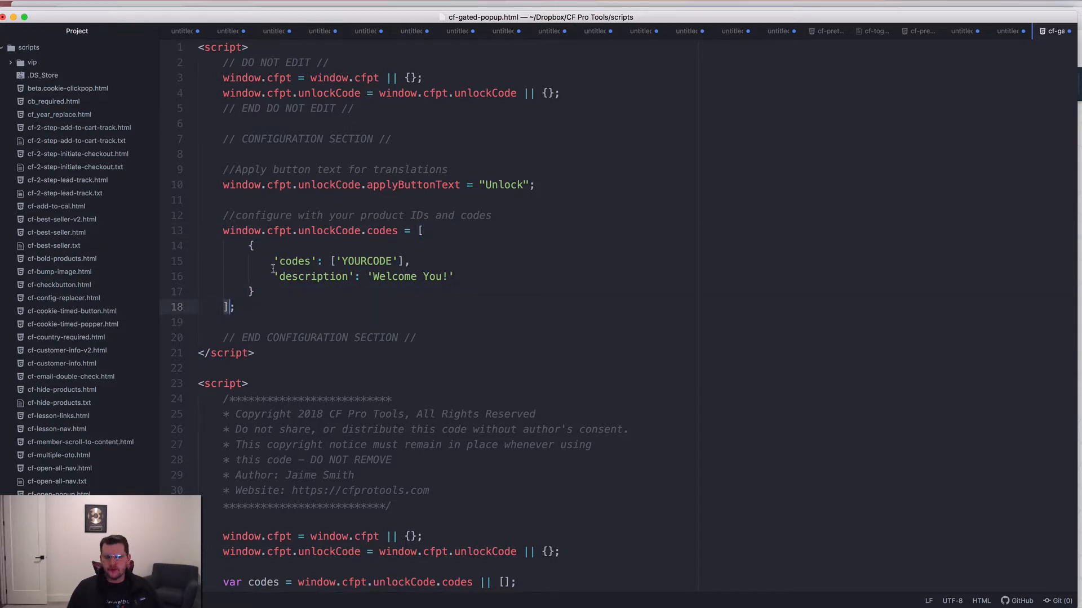
click(251, 247)
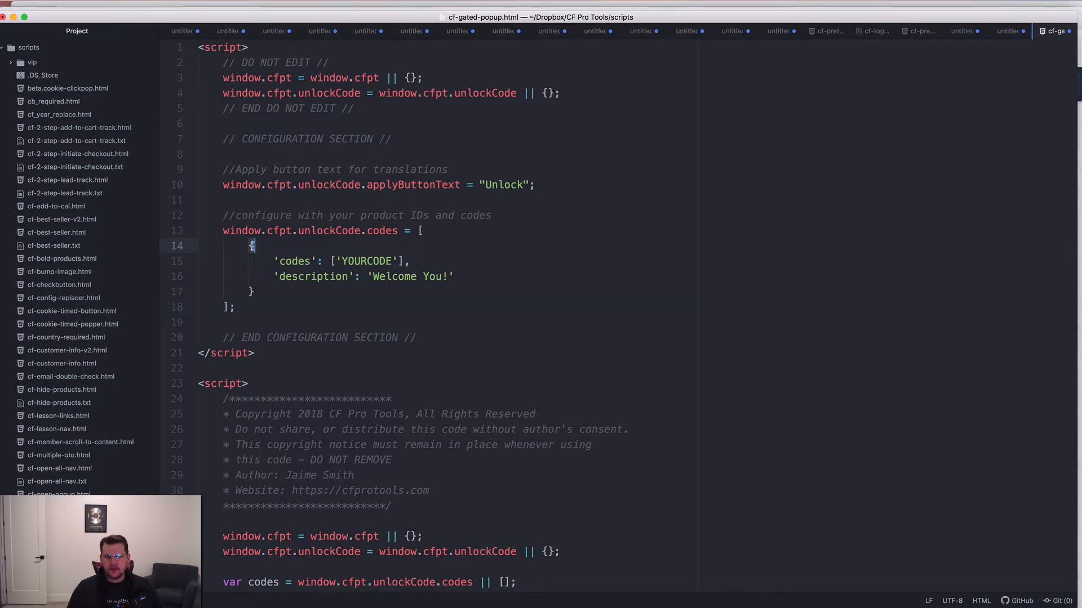
click(254, 291)
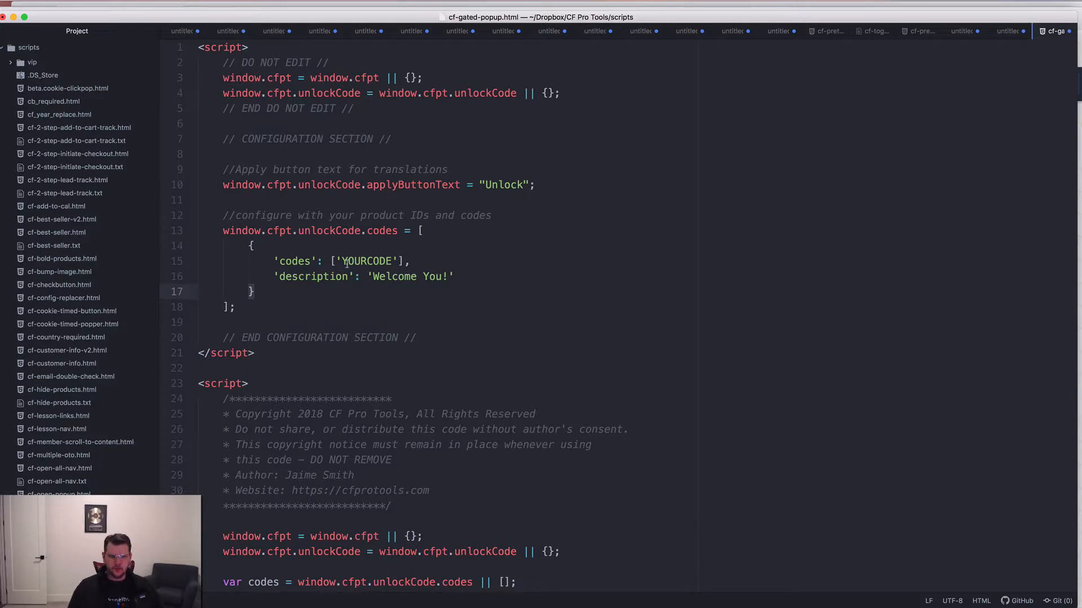
click(330, 276)
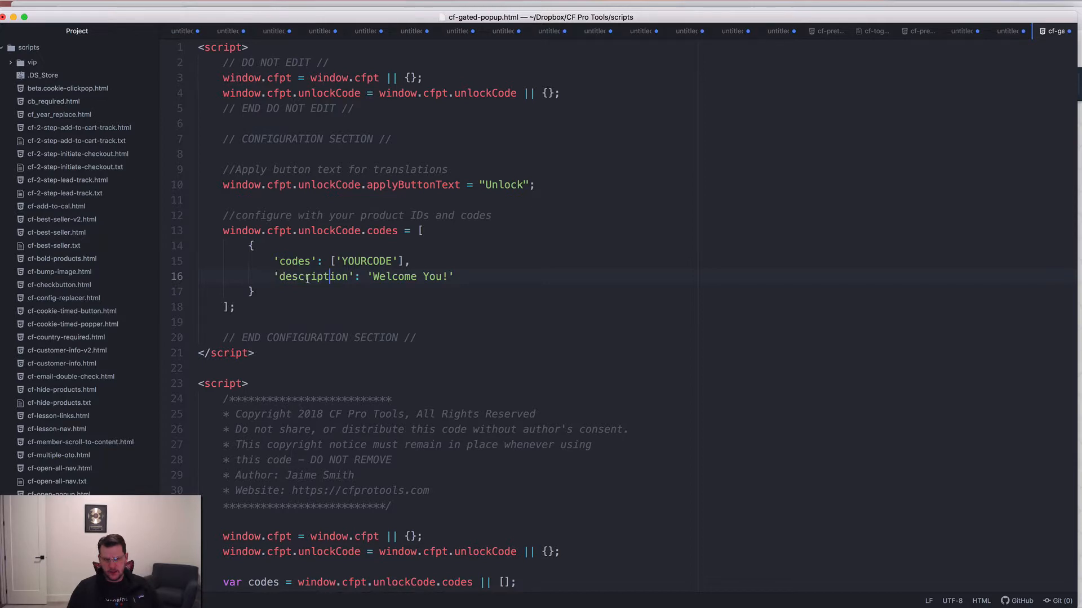
click(397, 263)
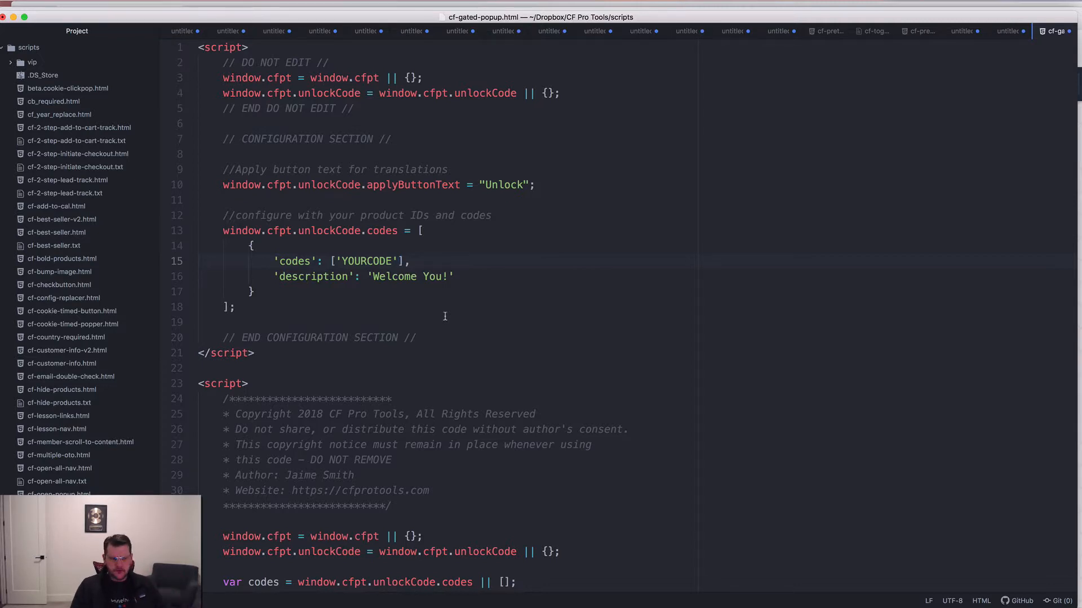
Add 'ANOTHERCODE' as a second, comma-separated value after 'YOURCODE' in the unlock entry's codes list
text(,')
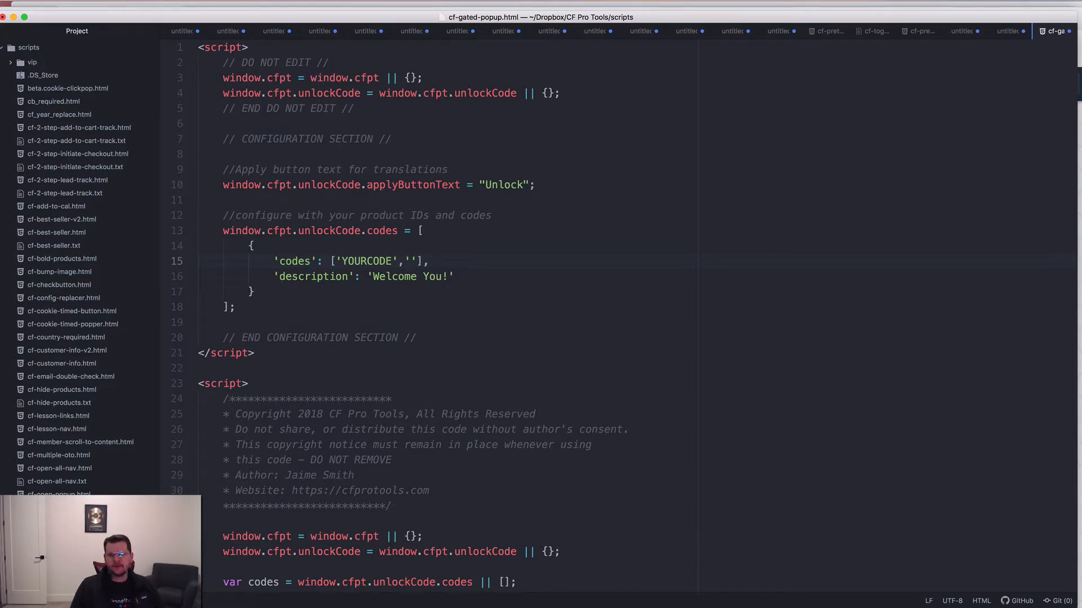
text(yo)
key(BackSpace)
key(BackSpace)
text(ANOTHERCO)
key(BackSpace)
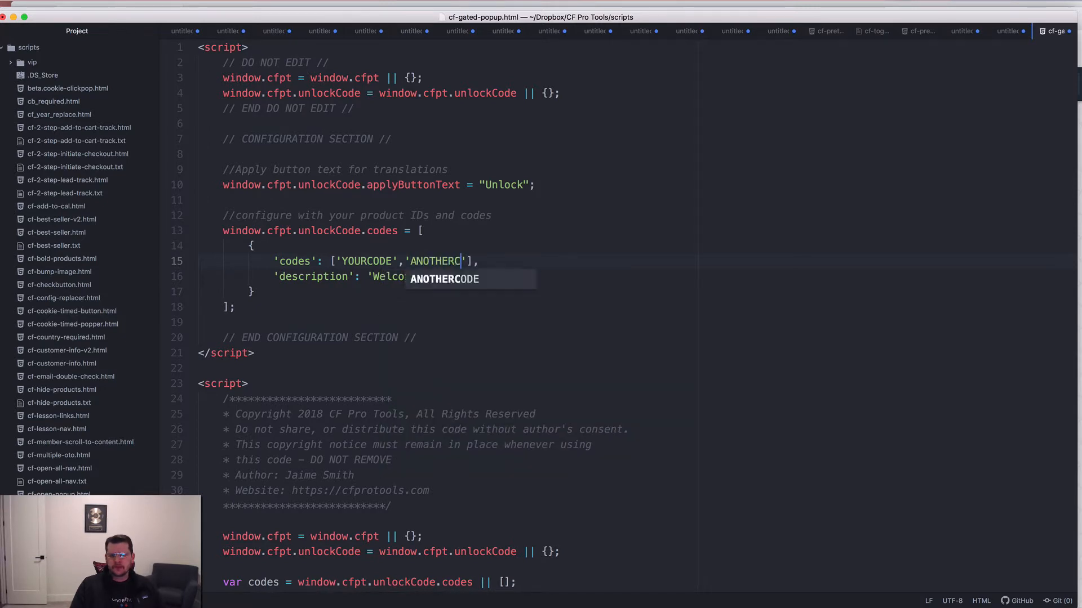
text(ODE)
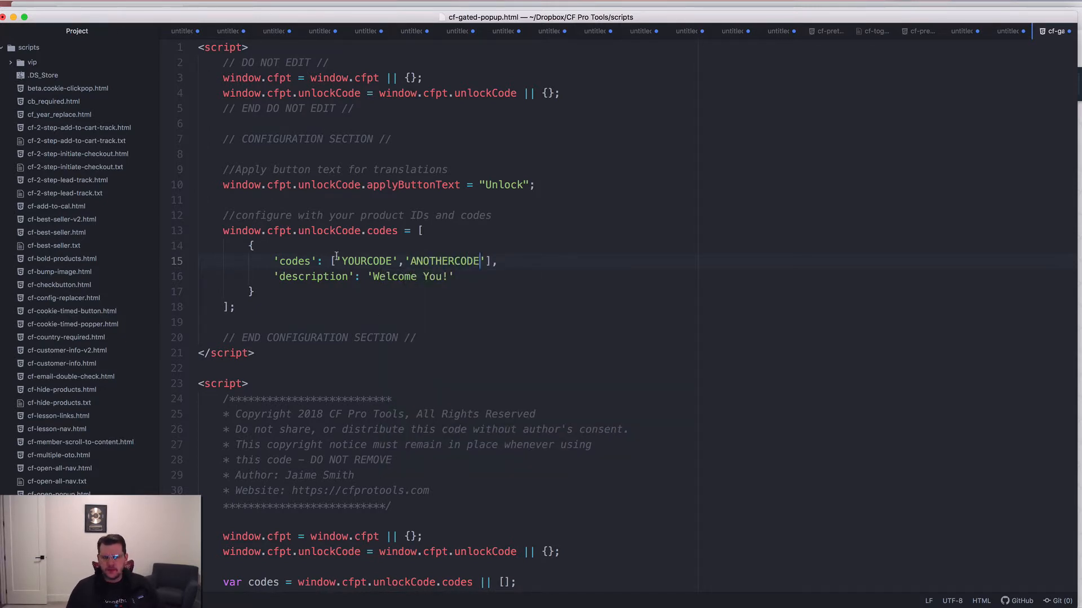
Examine the quotes around each code and the comma separating the values in the codes list
click(394, 261)
key(shift+Left)
key(shift+Left)
key(shift+Left)
key(shift+Left)
key(shift+Left)
key(shift+Left)
key(shift+Left)
key(shift+Left)
key(shift+Left)
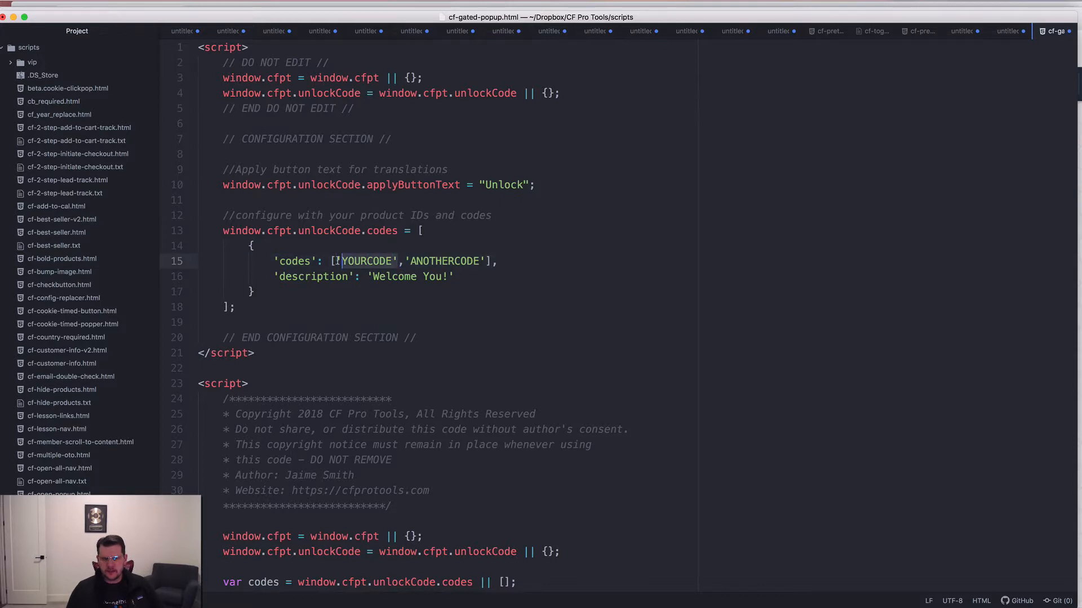
click(403, 261)
drag(404, 262, 483, 261)
click(500, 265)
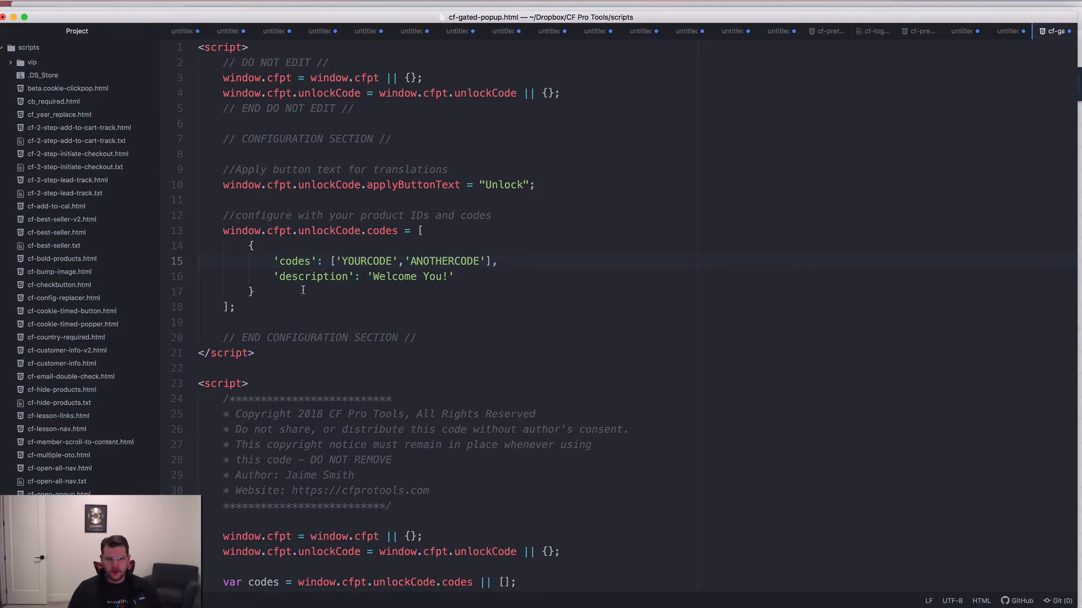
Add a comma after the unlock entry's closing brace and paste a copy of the entry, without a trailing comma, on the line below
click(261, 293)
click(398, 276)
click(253, 292)
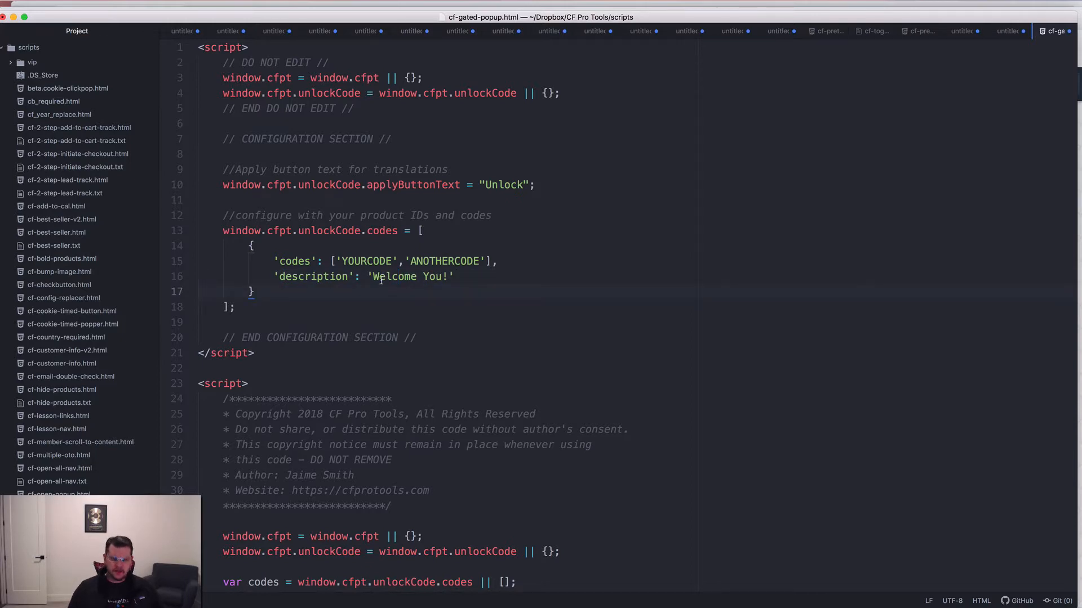
text(,)
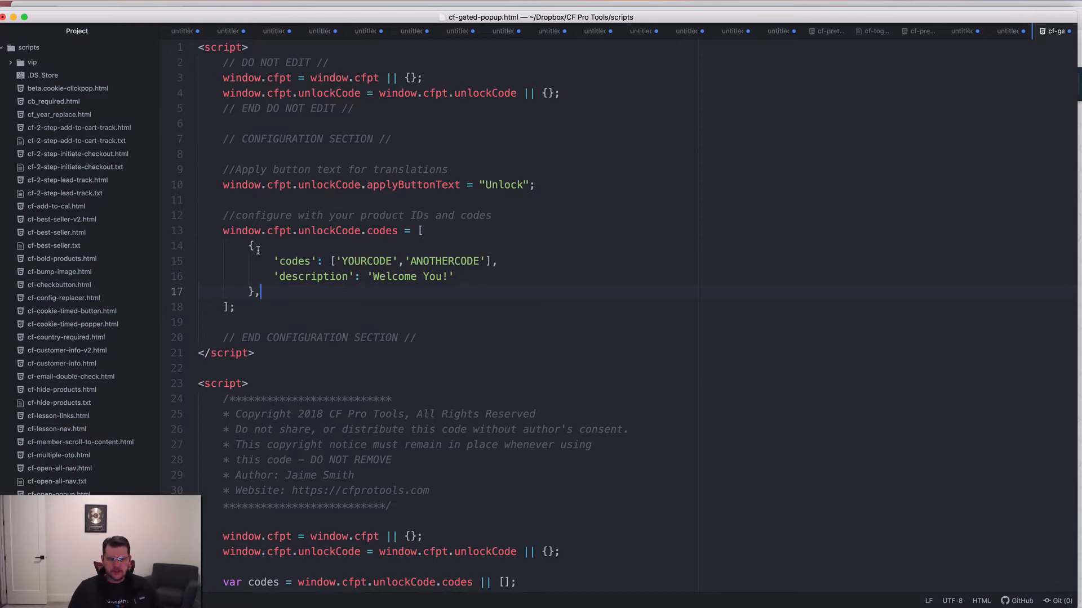
drag(248, 246, 251, 289)
key(super+c)
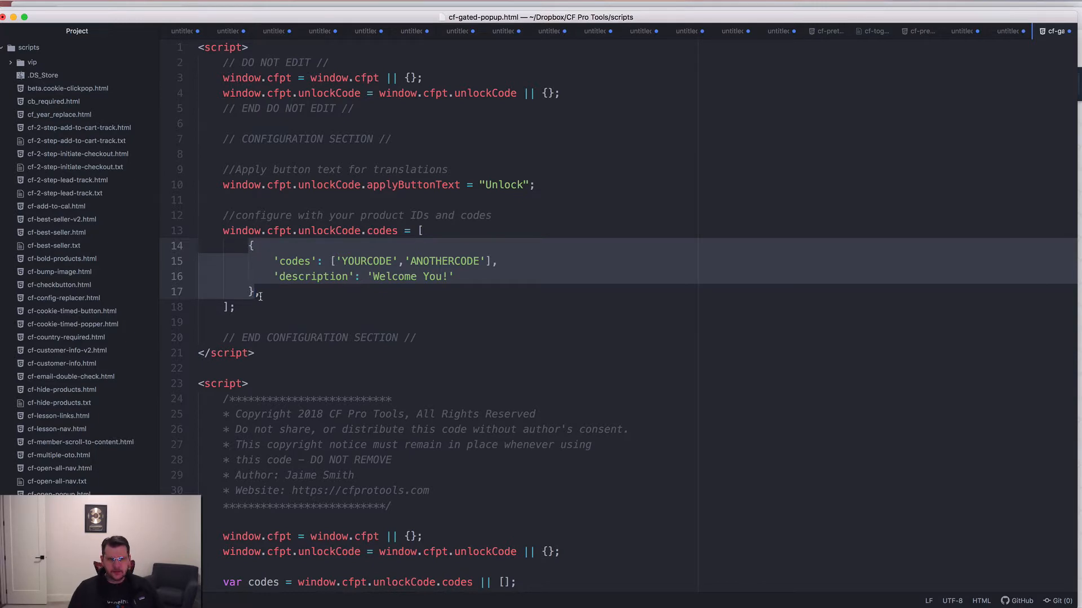
click(322, 289)
key(Return)
key(super+v)
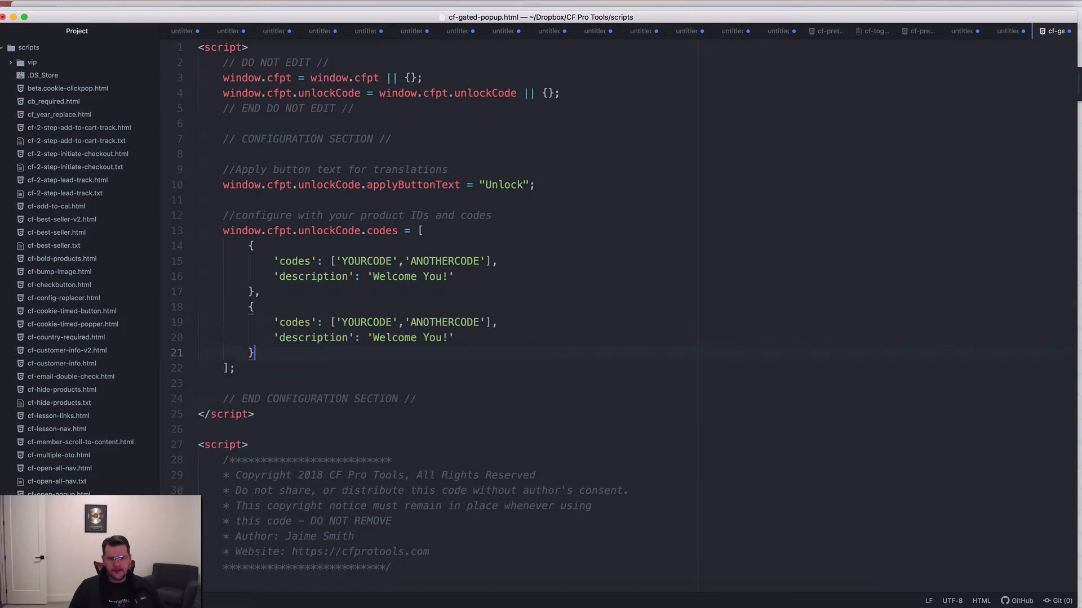
Delete 'YOURCODE' and its comma from the second entry's codes list, leaving only 'ANOTHERCODE'
click(385, 323)
drag(404, 322, 337, 321)
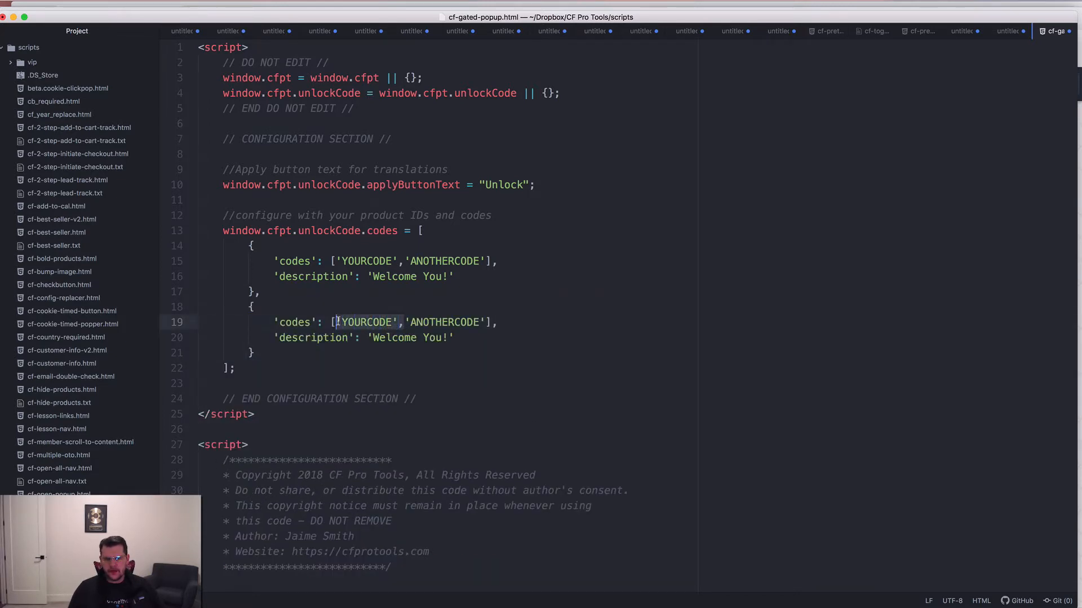
key(BackSpace)
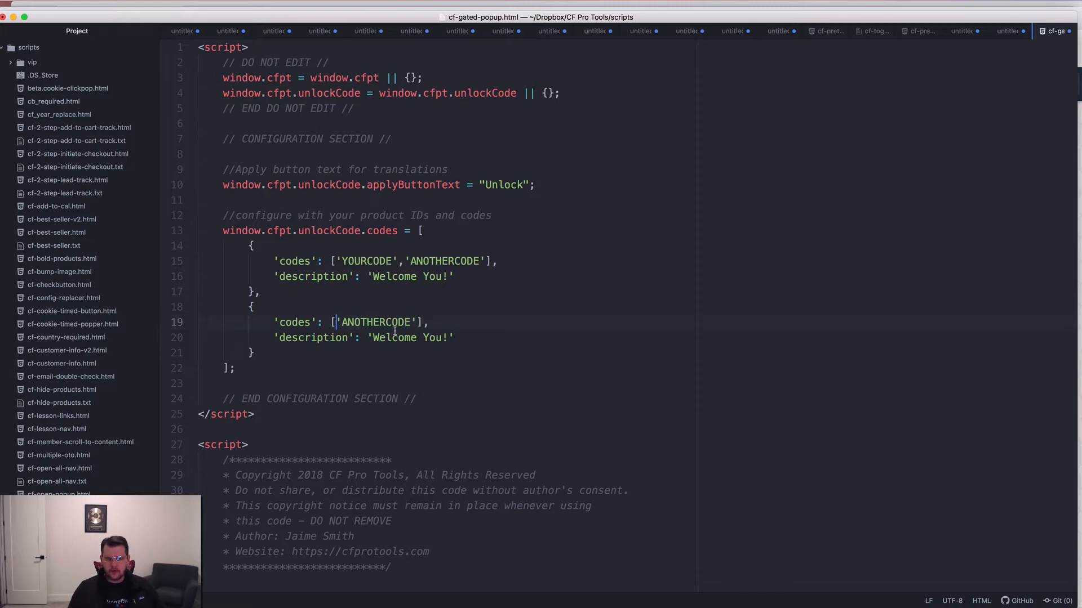
Set the second entry's description to 'Welcome Super Special Person!'
drag(370, 338, 446, 338)
text(Welcome)
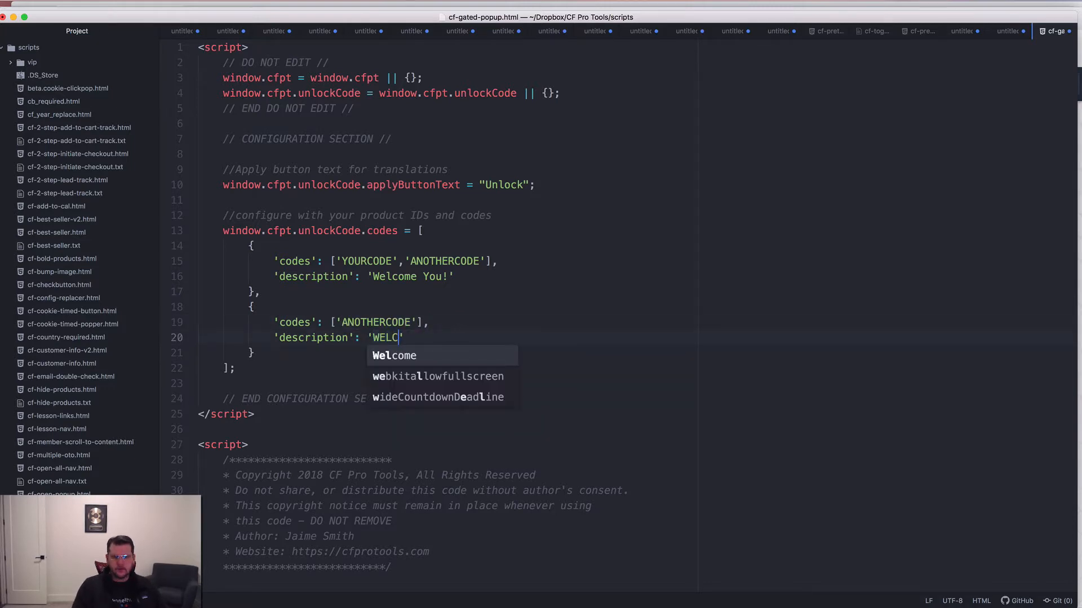
key(BackSpace)
key(BackSpace)
key(BackSpace)
key(BackSpace)
key(BackSpace)
text(come Super Se)
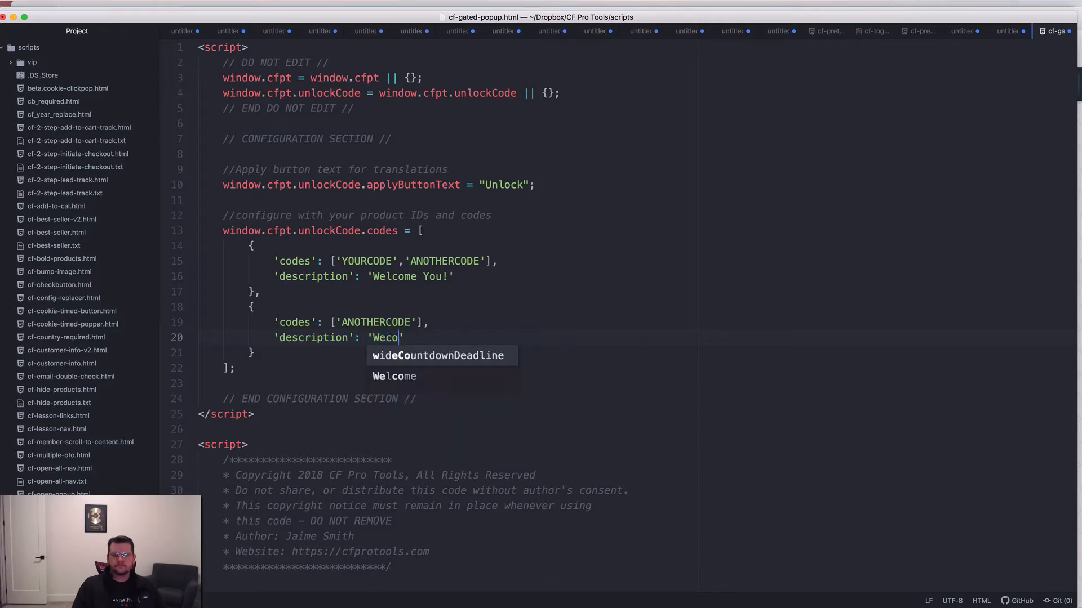
text(p)
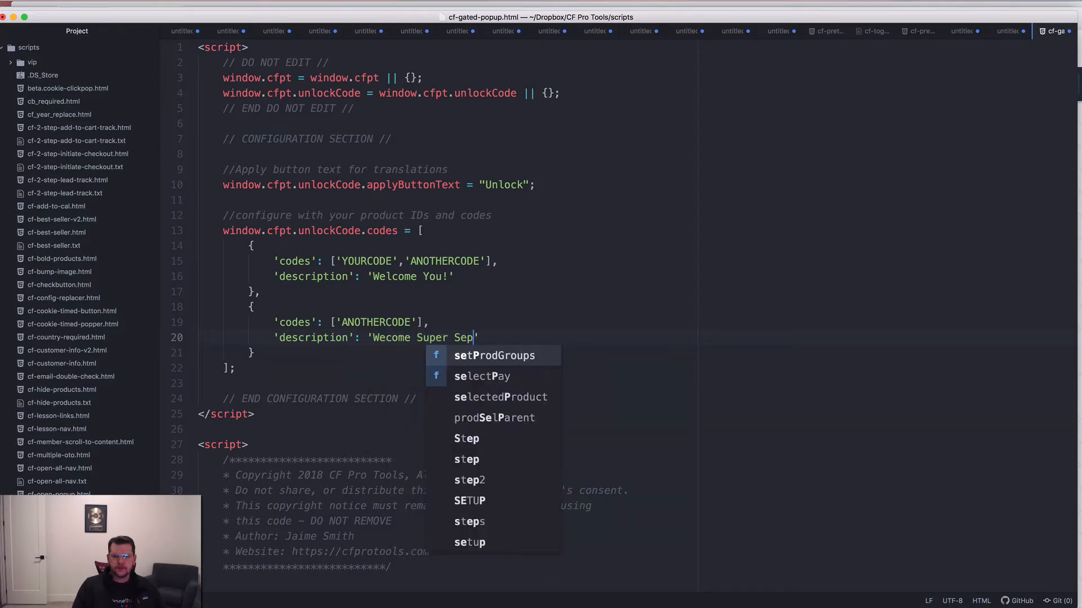
key(BackSpace)
key(BackSpace)
text(pecial Person!)
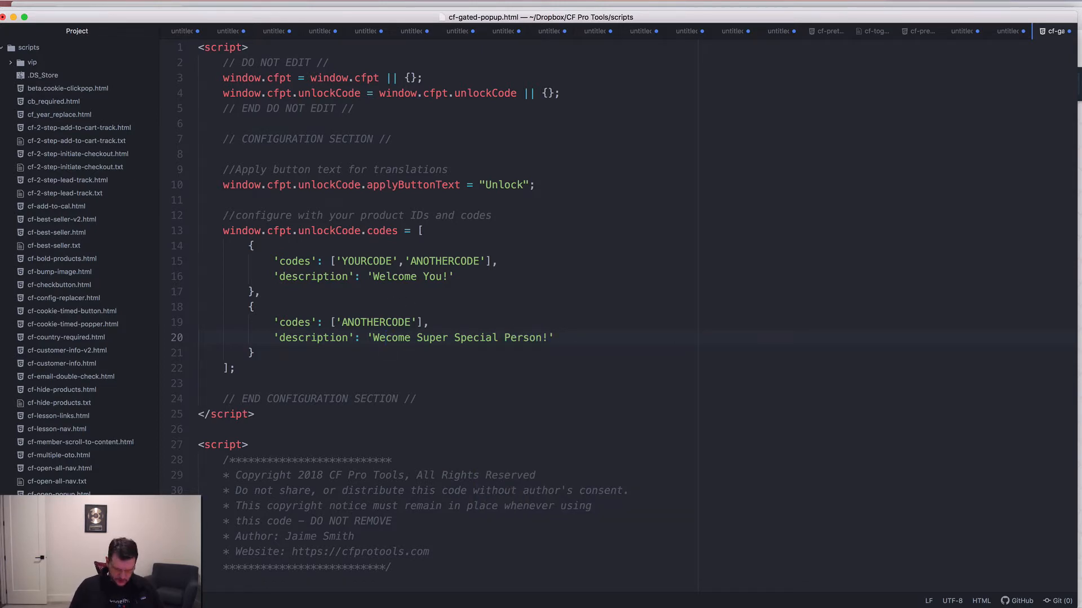
text(l)
Remove 'ANOTHERCODE' and its preceding comma from the first entry's codes list, leaving only 'YOURCODE'
click(441, 298)
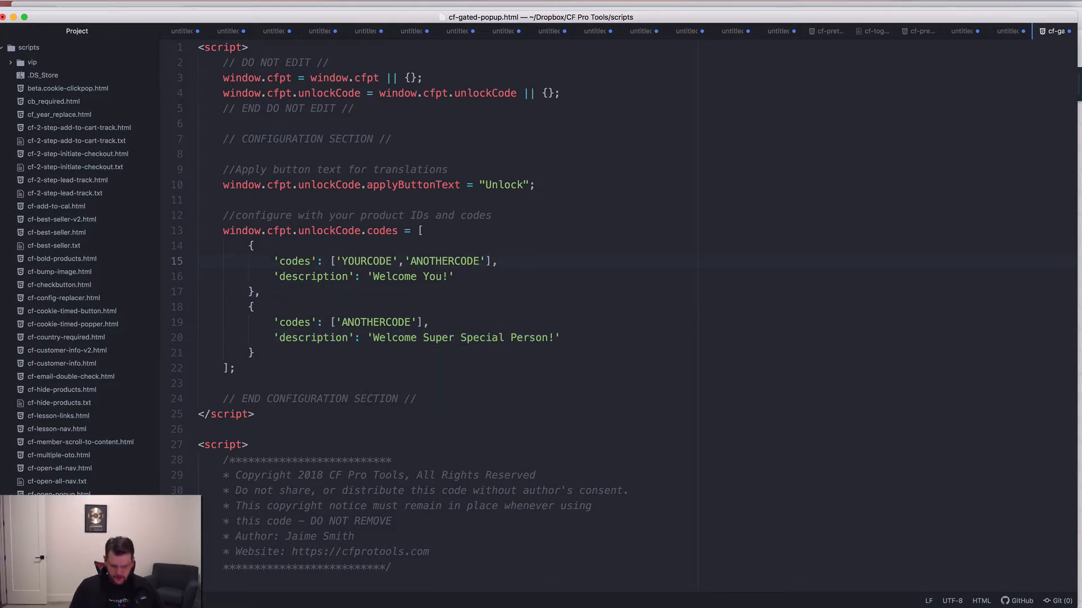
key(BackSpace)
key(BackSpace)
key(BackSpace)
key(BackSpace)
key(BackSpace)
key(BackSpace)
key(BackSpace)
key(BackSpace)
key(BackSpace)
key(BackSpace)
key(BackSpace)
key(BackSpace)
key(BackSpace)
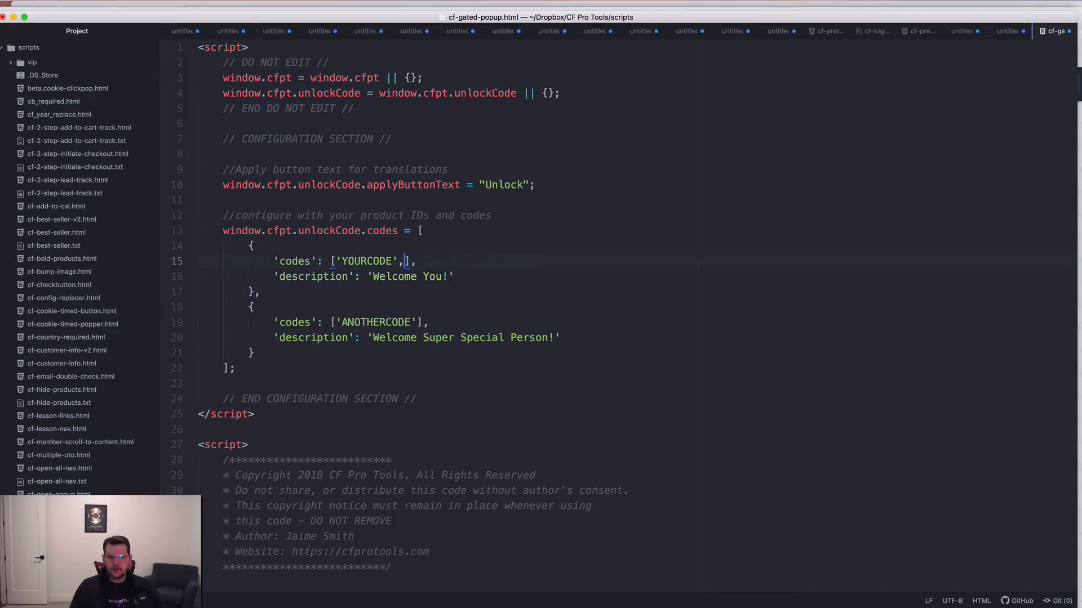
key(BackSpace)
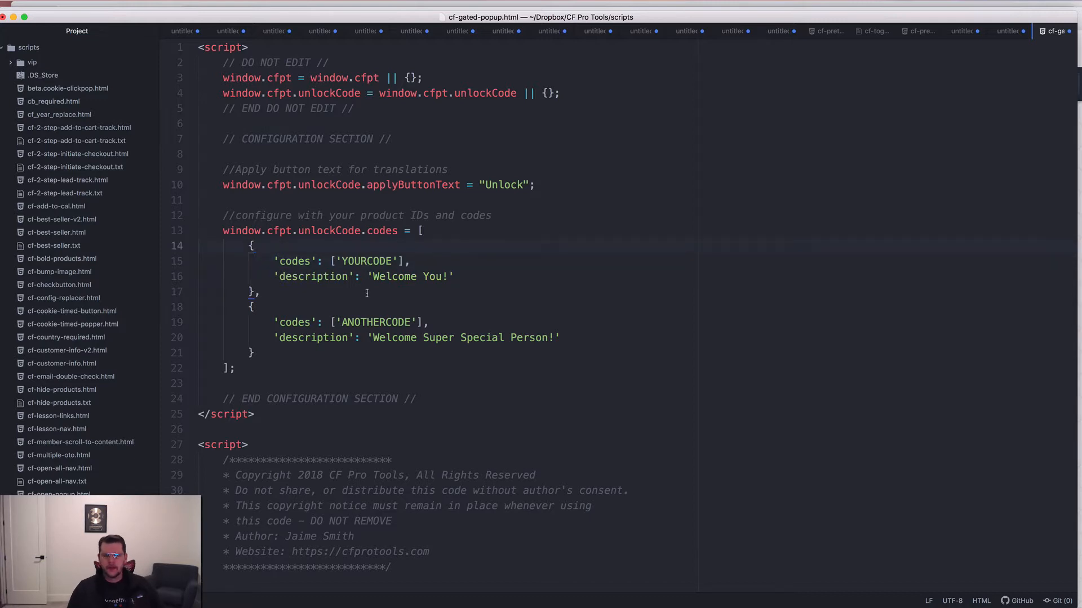
Check the comma between the two unlock entries and copy the entire script
click(377, 277)
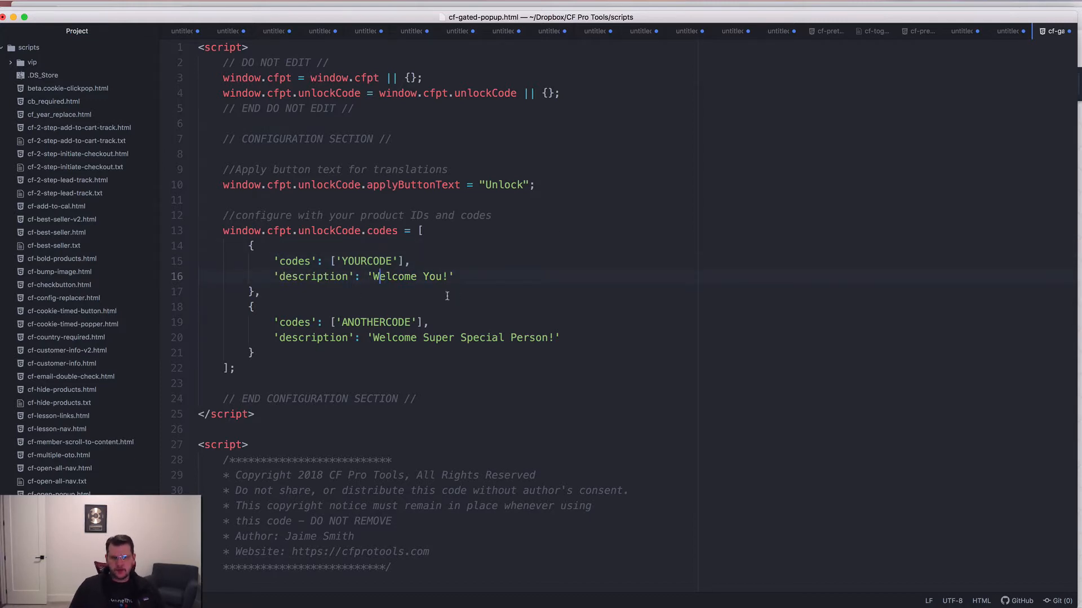
click(260, 292)
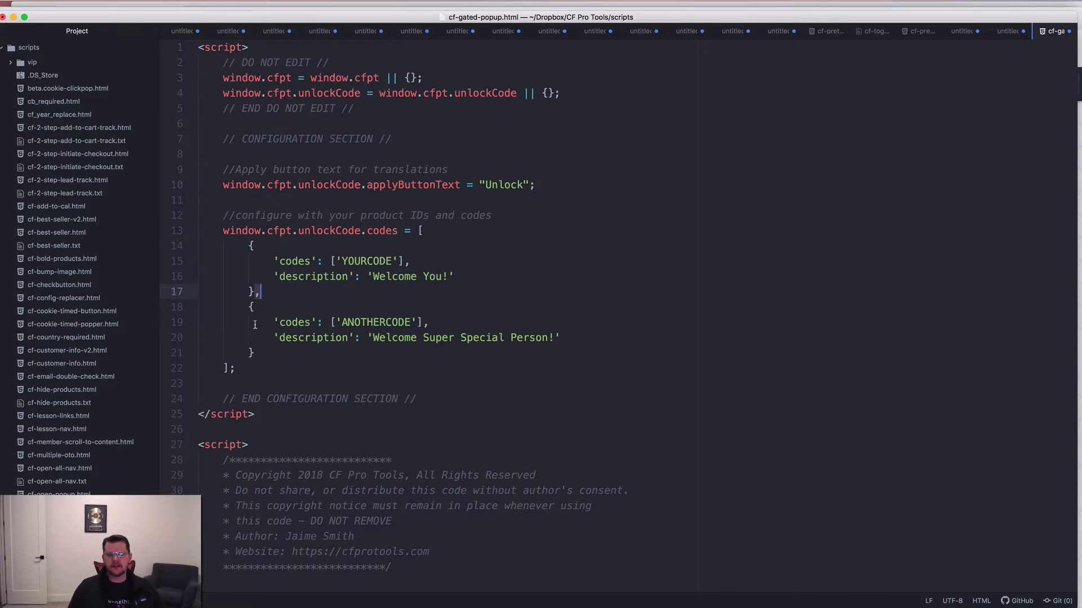
scroll(263, 324, down, 1)
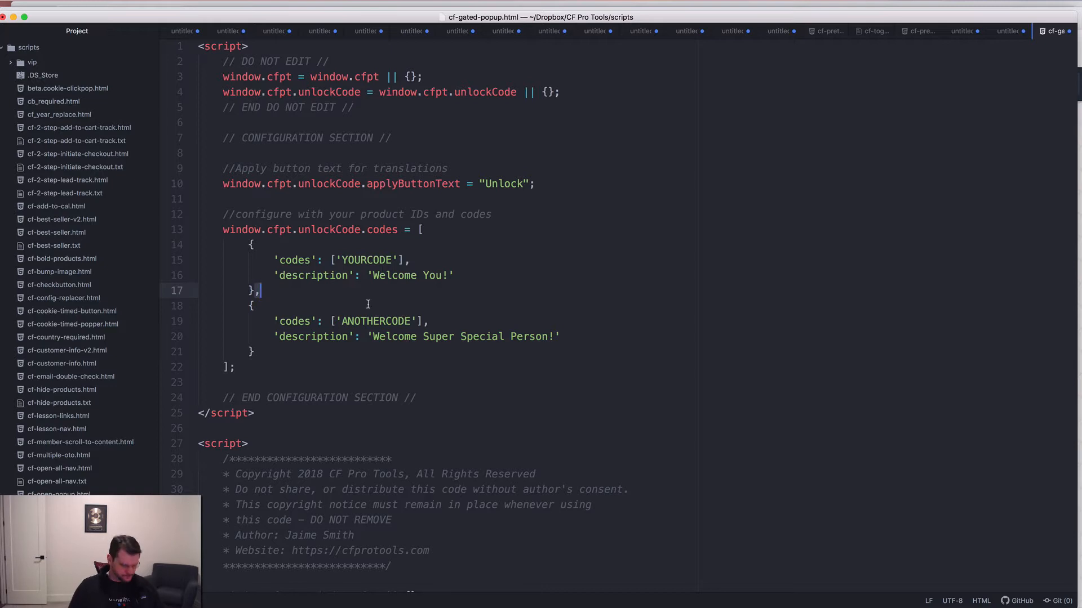
click(410, 309)
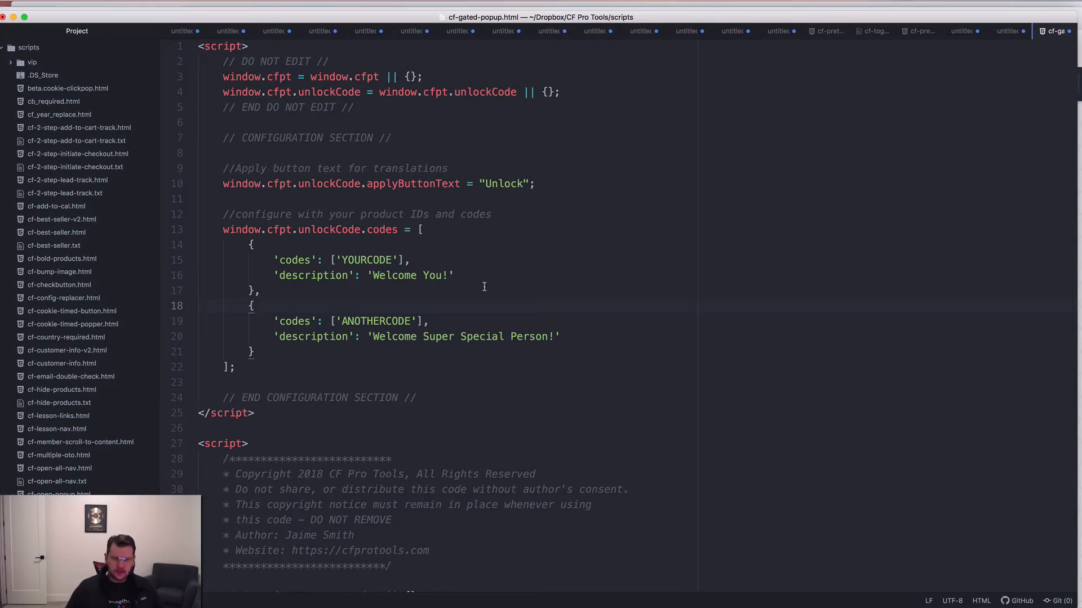
key(super+a)
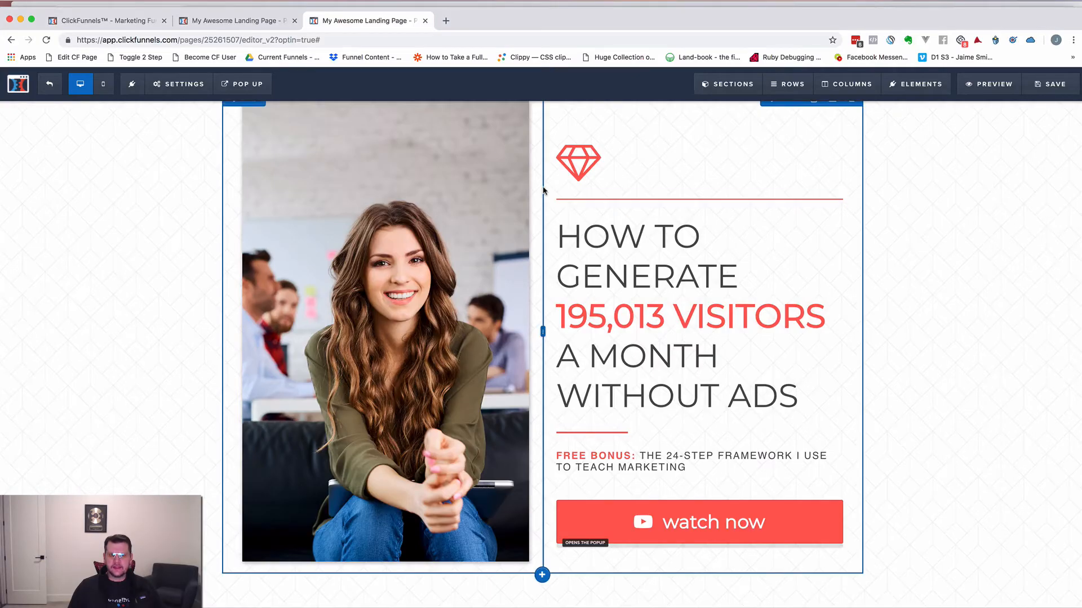
Switch to the ClickFunnels page editor in Chrome, replace the existing footer tracking code with the copied script, and save the page
mouse_move(180, 91)
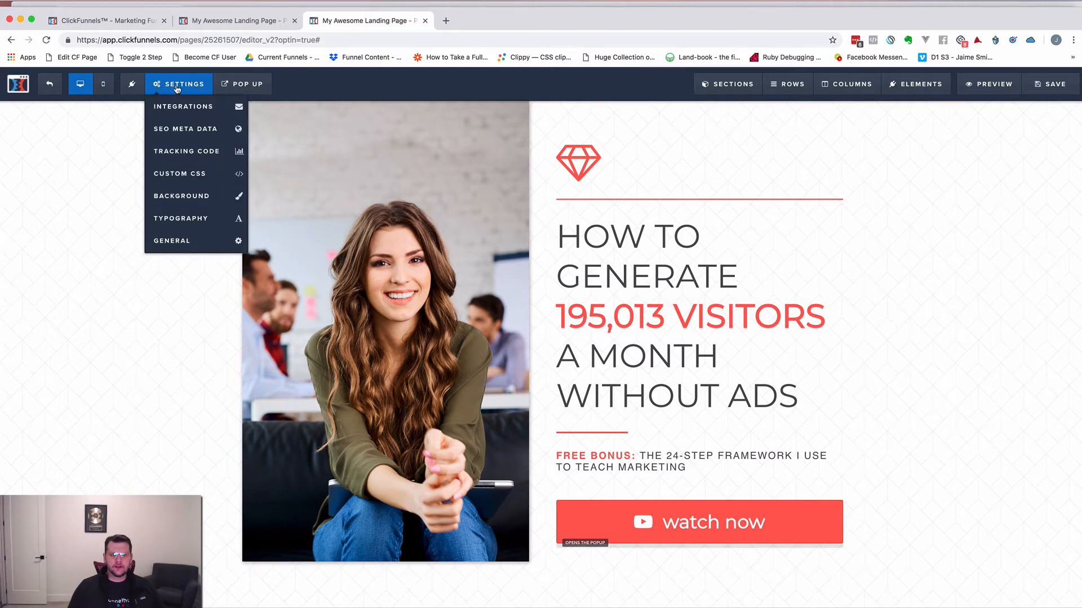
click(197, 152)
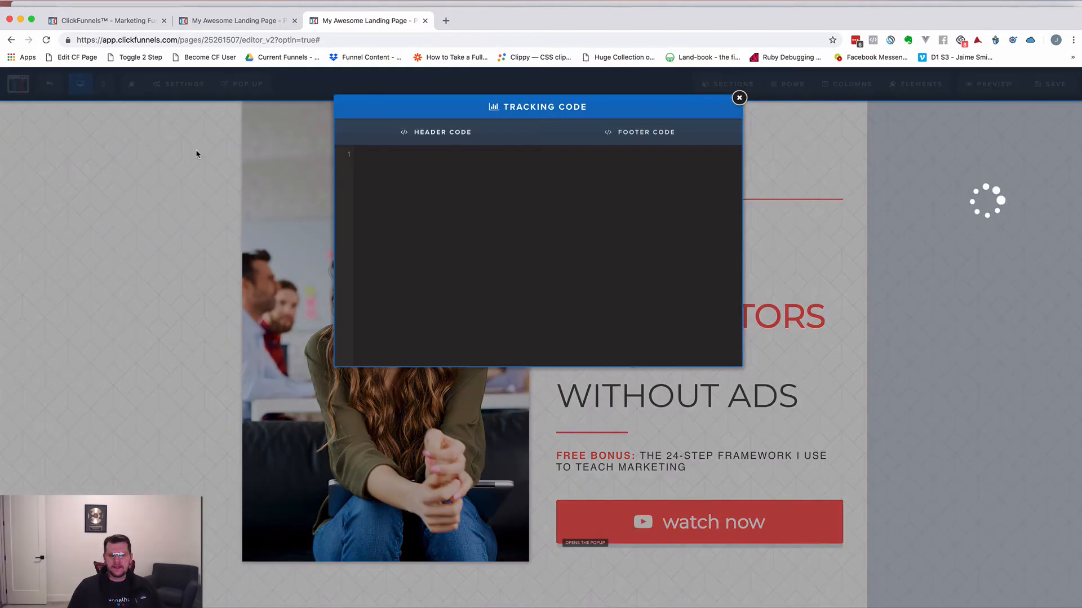
key(super+v)
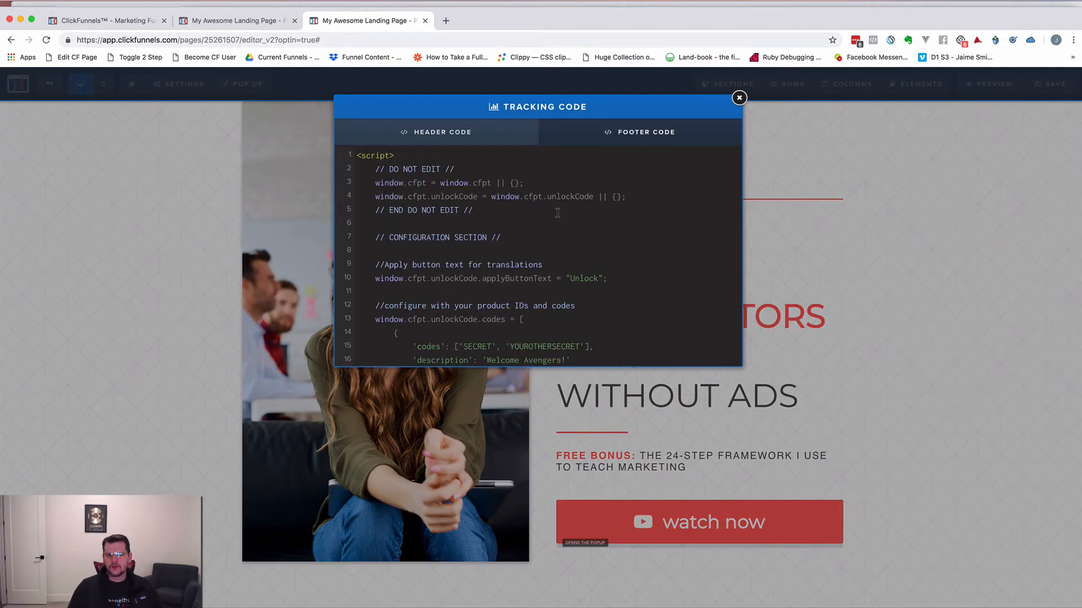
scroll(506, 230, down, 5)
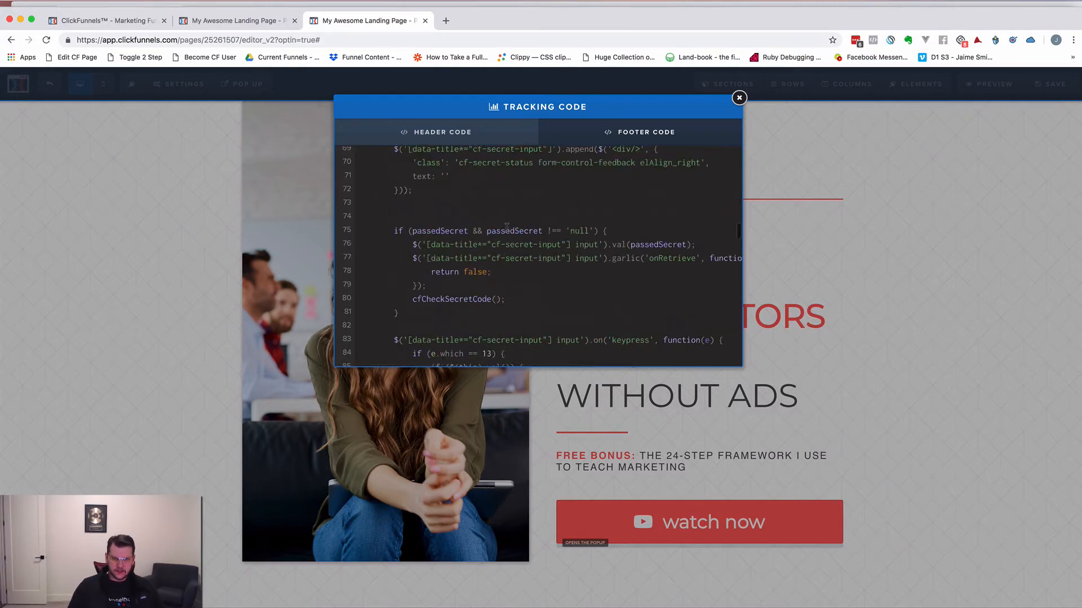
scroll(506, 229, up, 5)
scroll(506, 229, right, 1)
key(super+a)
key(BackSpace)
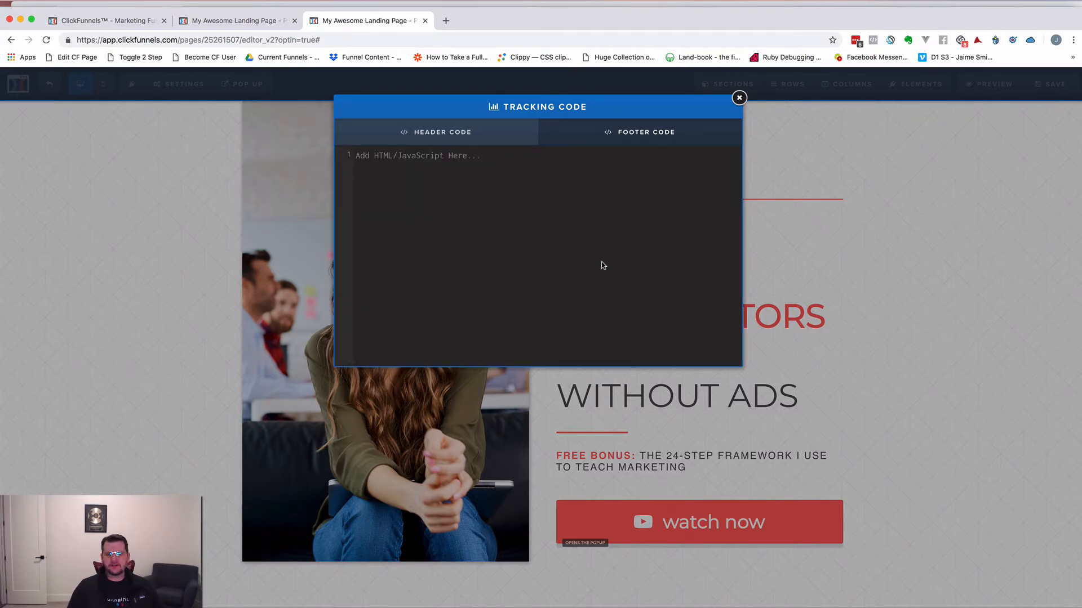
key(super+v)
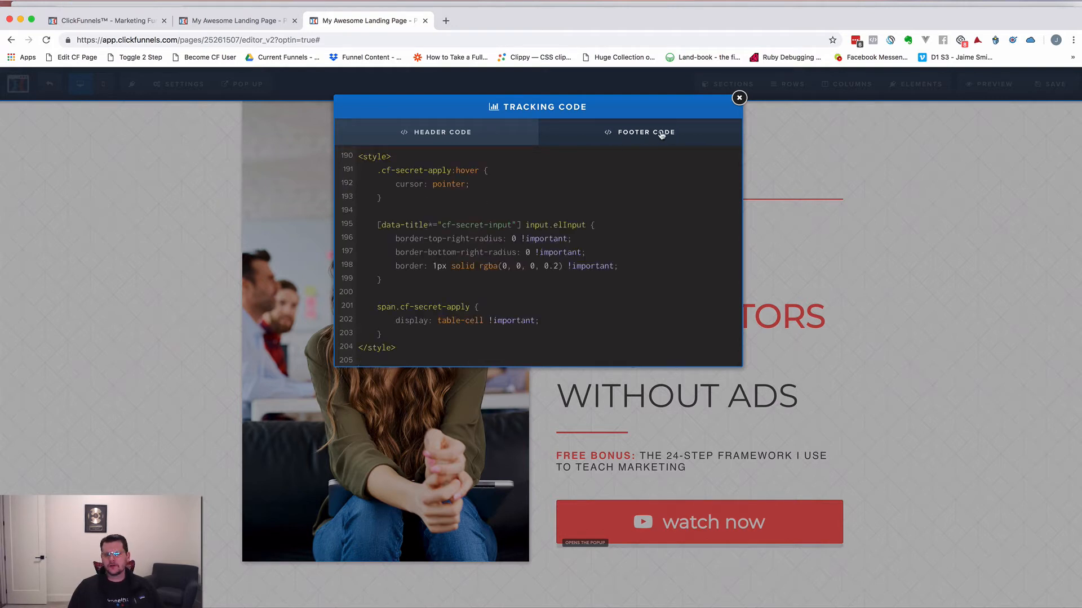
click(904, 181)
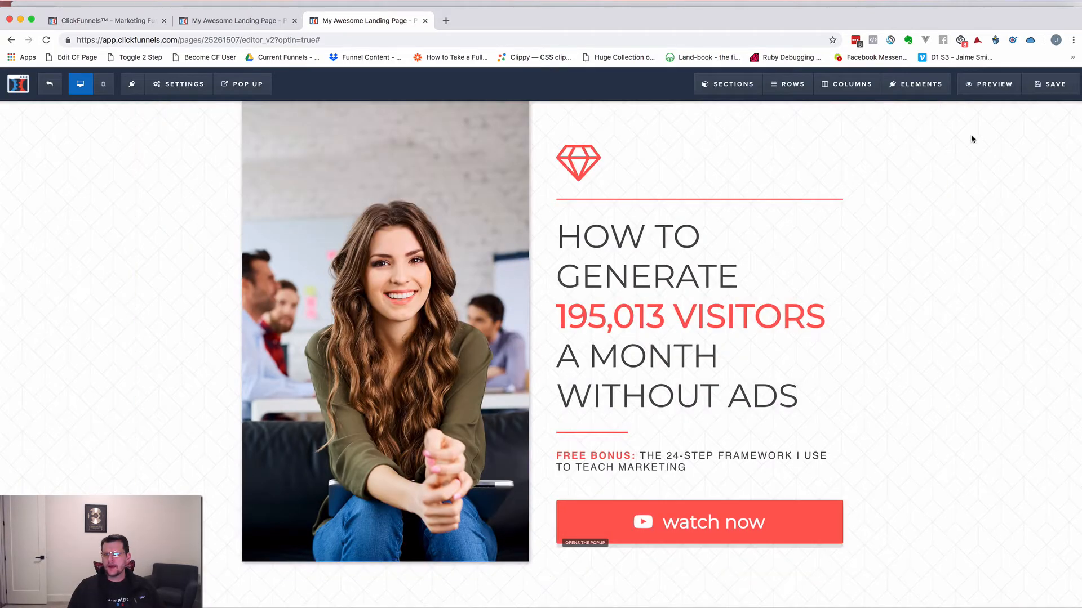
click(1049, 83)
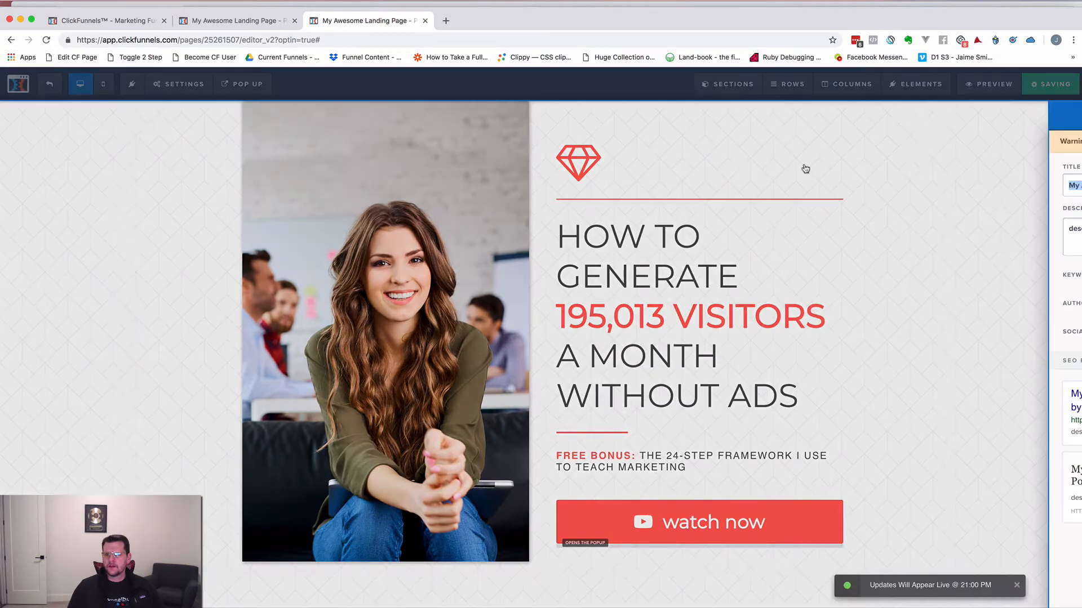
key(super+Tab)
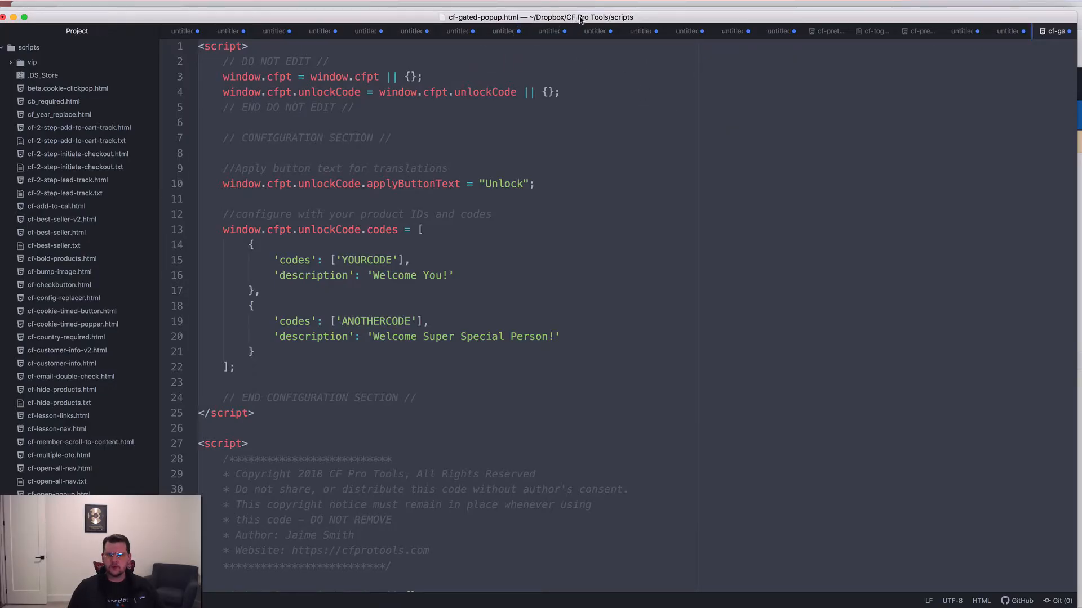
drag(580, 19, 570, 19)
key(super+Tab)
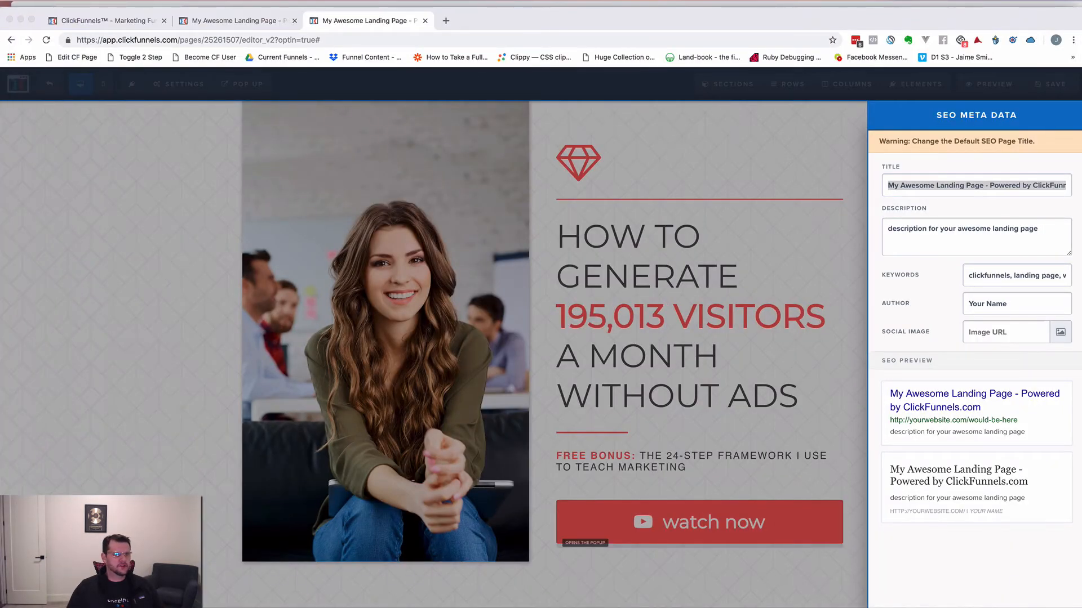
Dismiss the overlay of the SEO meta data settings and save the page again
click(74, 231)
click(141, 229)
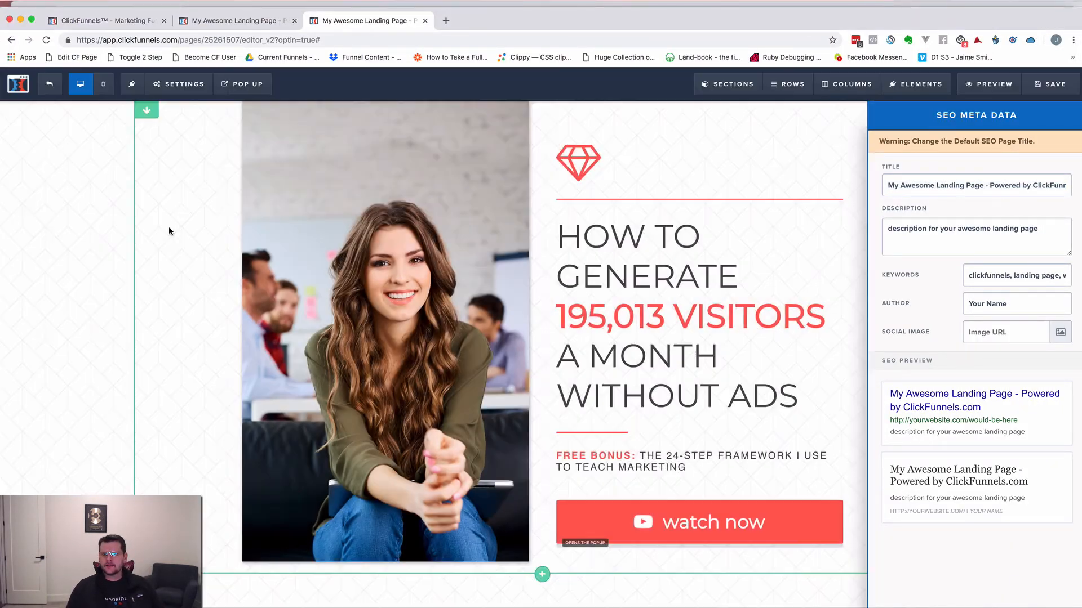
click(169, 231)
click(1052, 84)
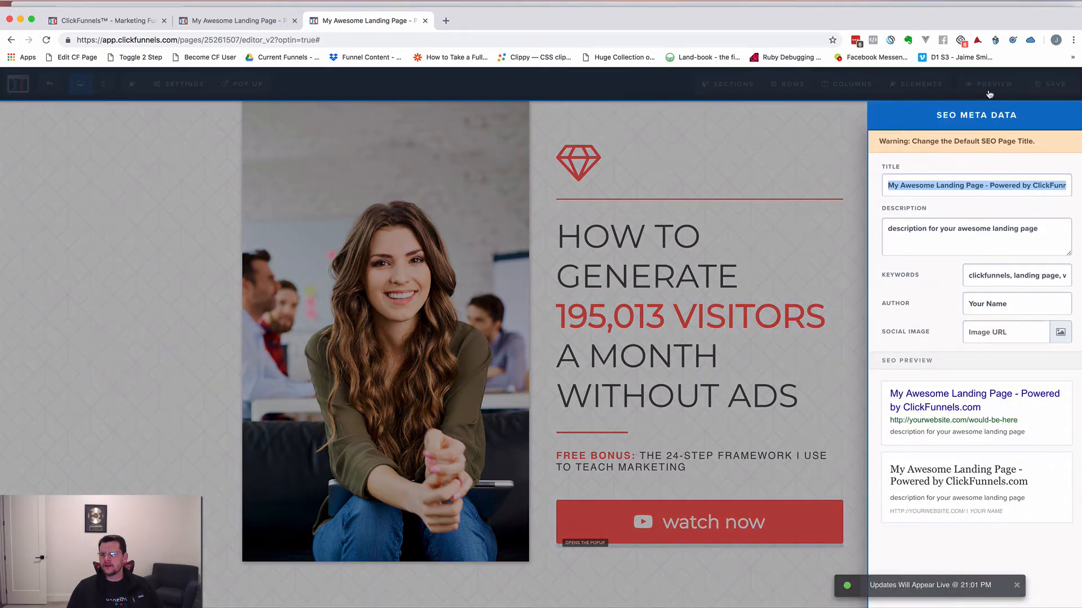
Preview the opt-in page and test the gated pop-up by submitting an invalid code in the special access code field
click(990, 93)
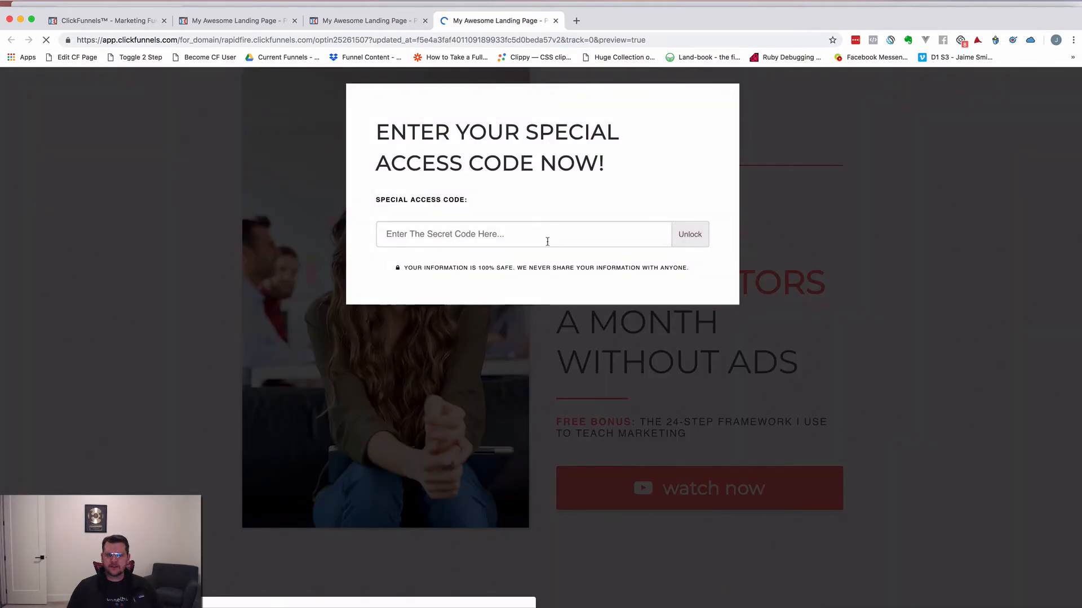
click(500, 234)
text(SECRET)
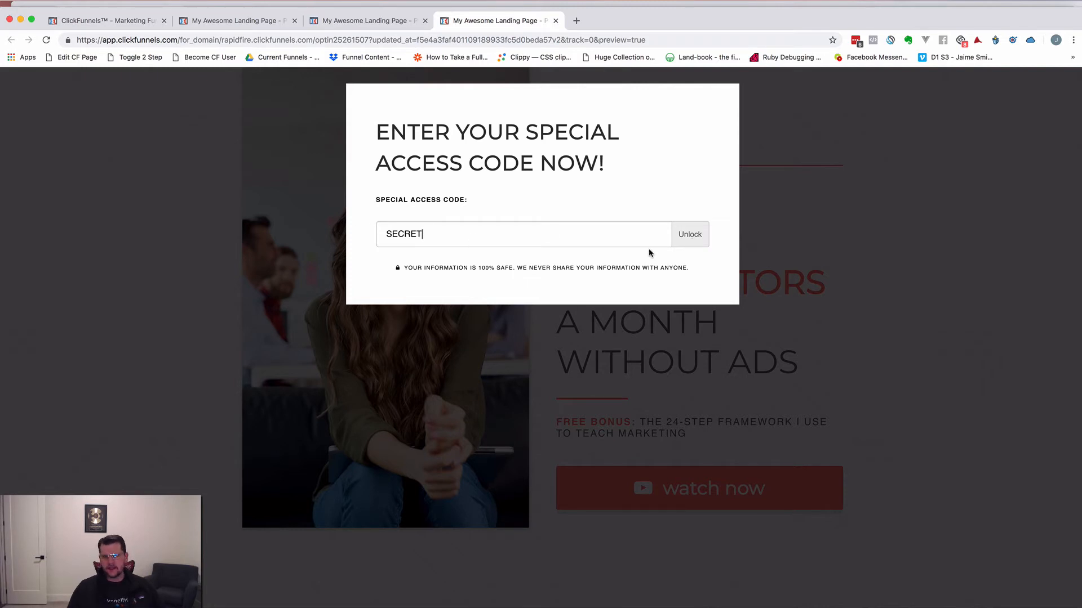
click(689, 235)
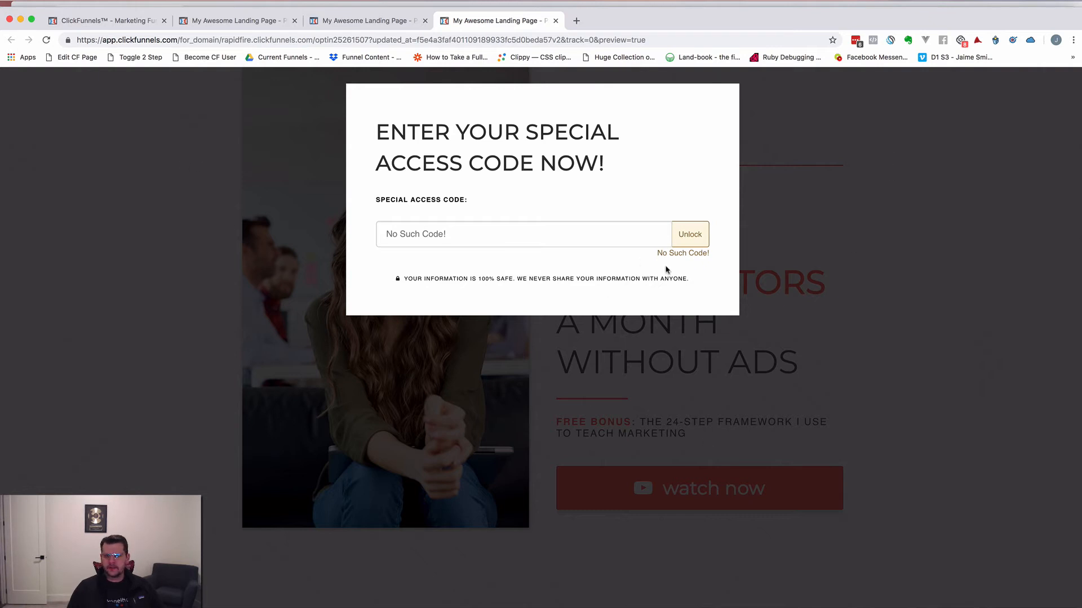
Submit the first unlock entry's code in the pop-up's special access code field
click(595, 231)
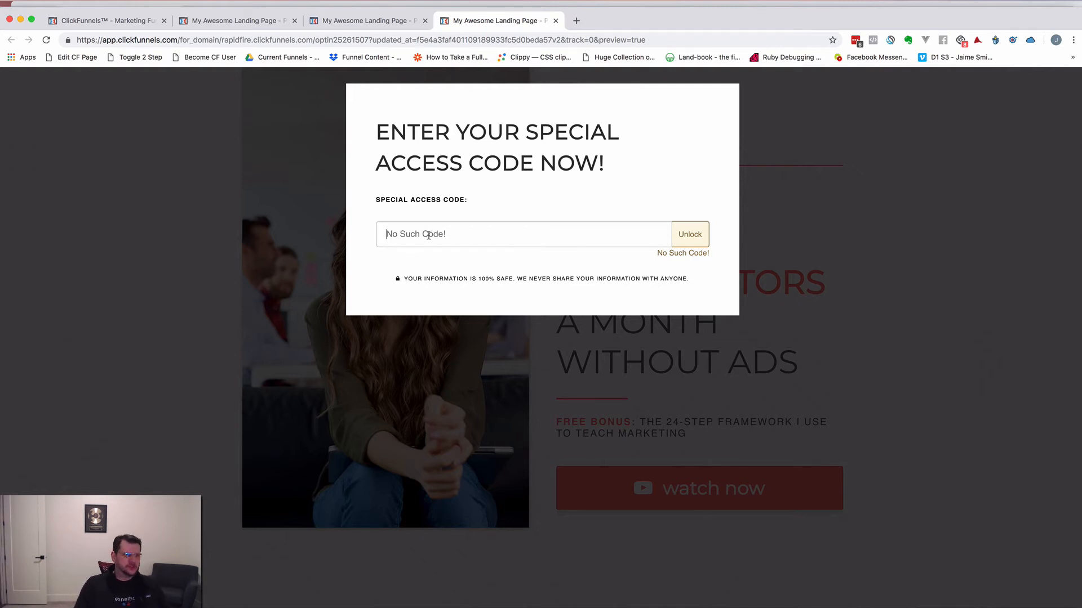
text(YOURCODE)
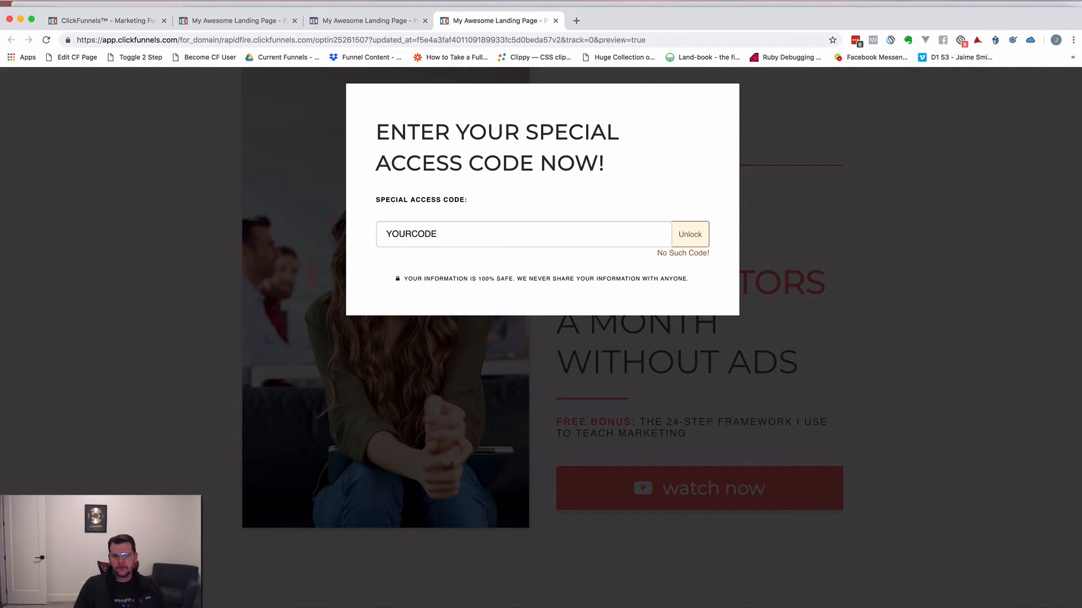
key(Return)
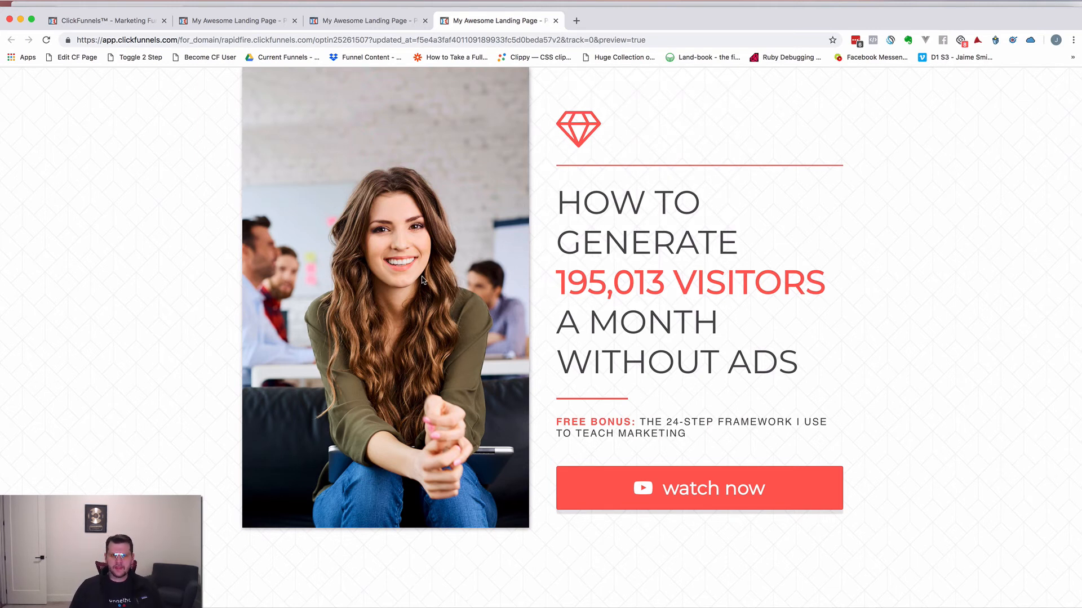
Reload the preview page and submit the second unlock entry's code in lowercase in the special access code field
key(super+r)
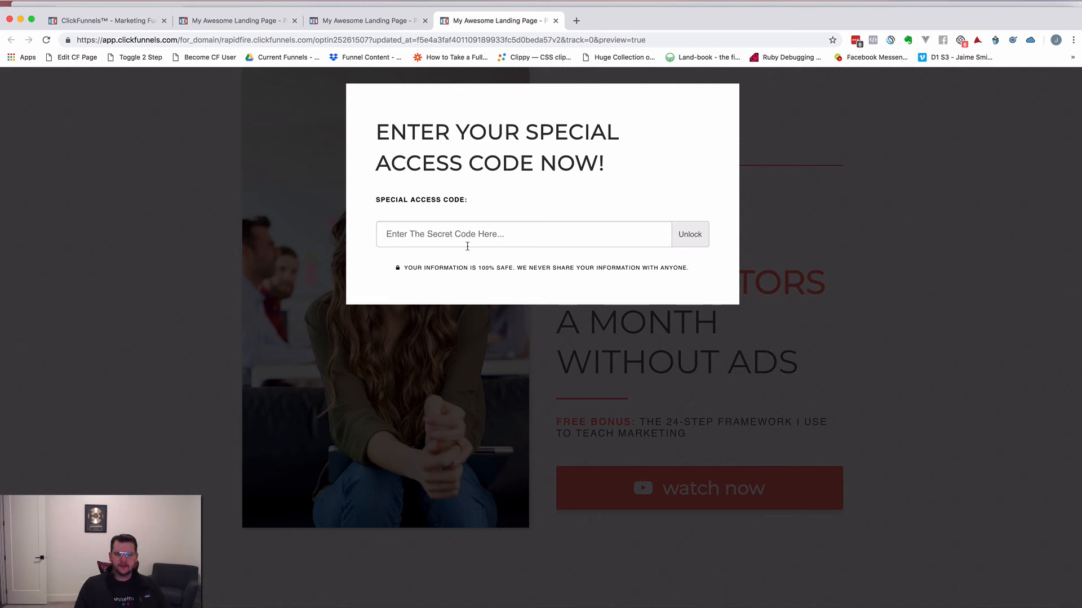
text(anothercode)
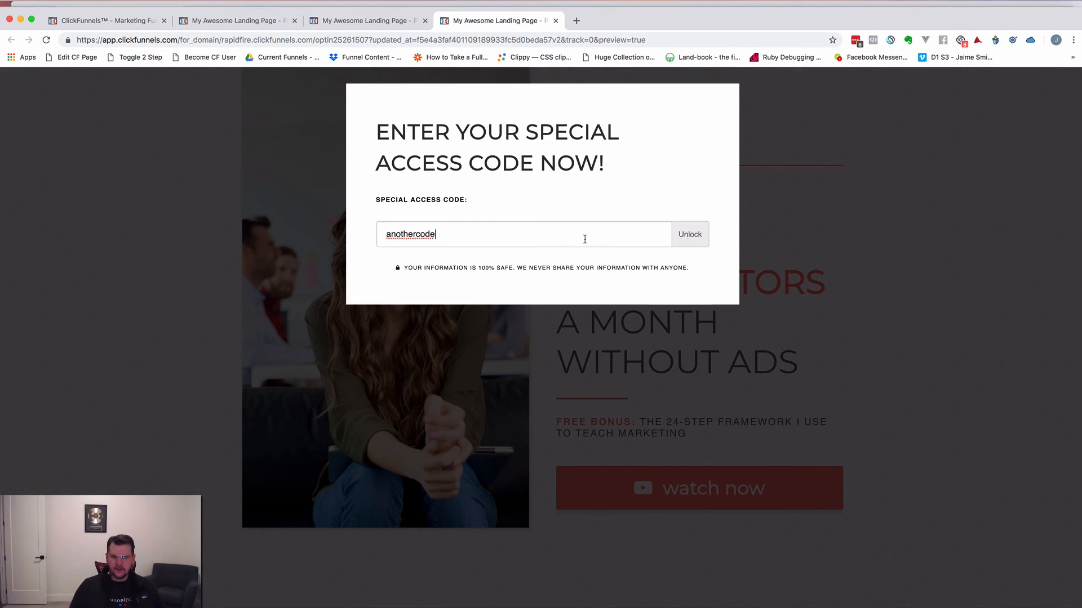
key(Return)
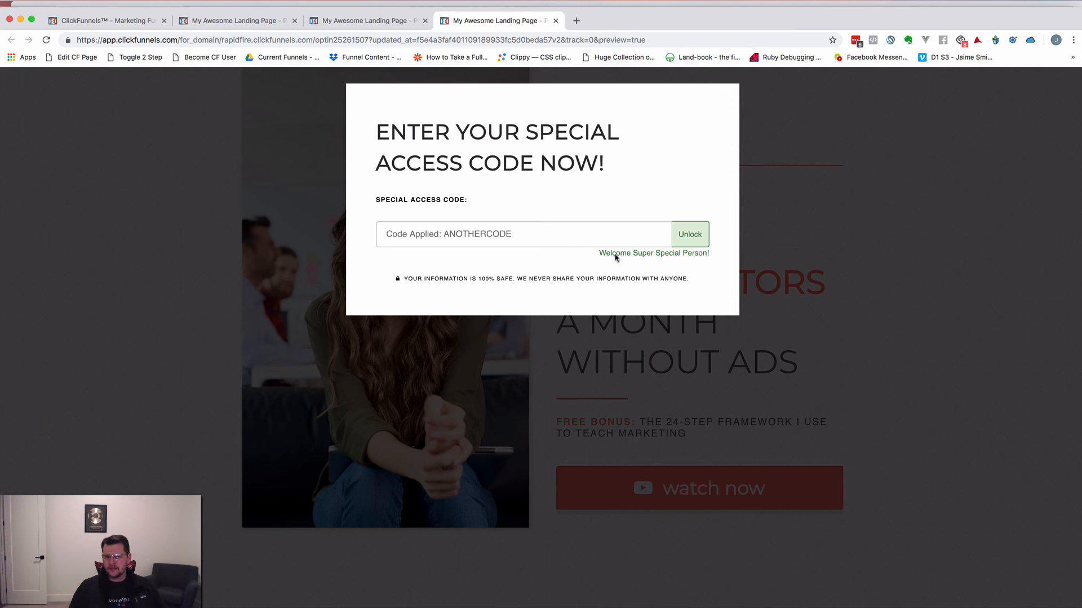